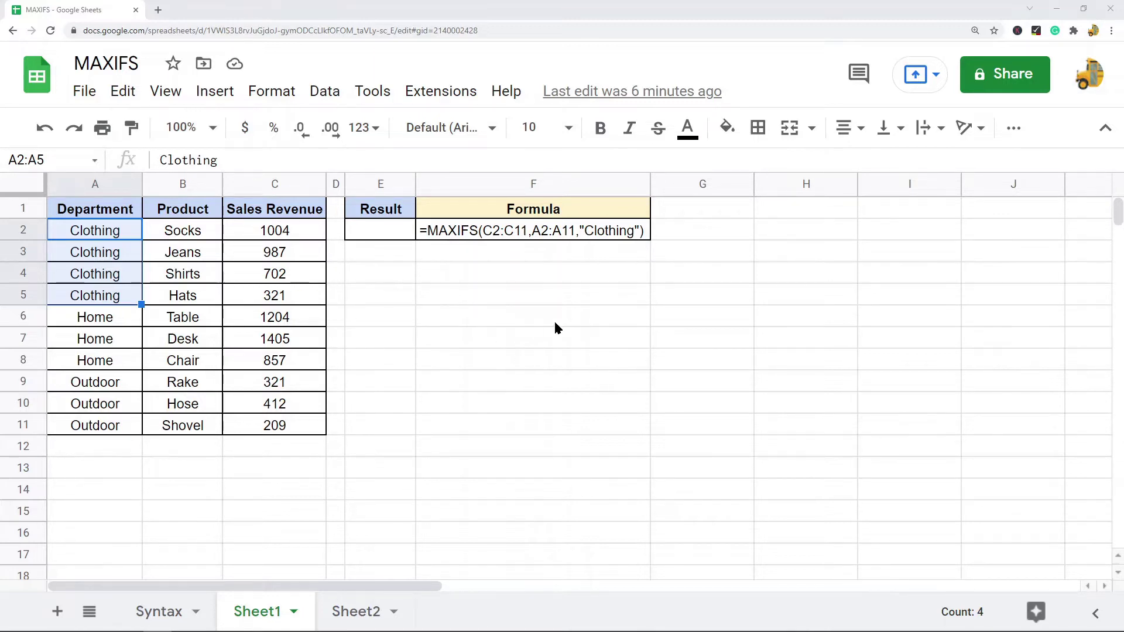
Highlight the Sales Revenue values C2:C11 and the four Clothing rows A2:A5 with their revenues.
click(473, 360)
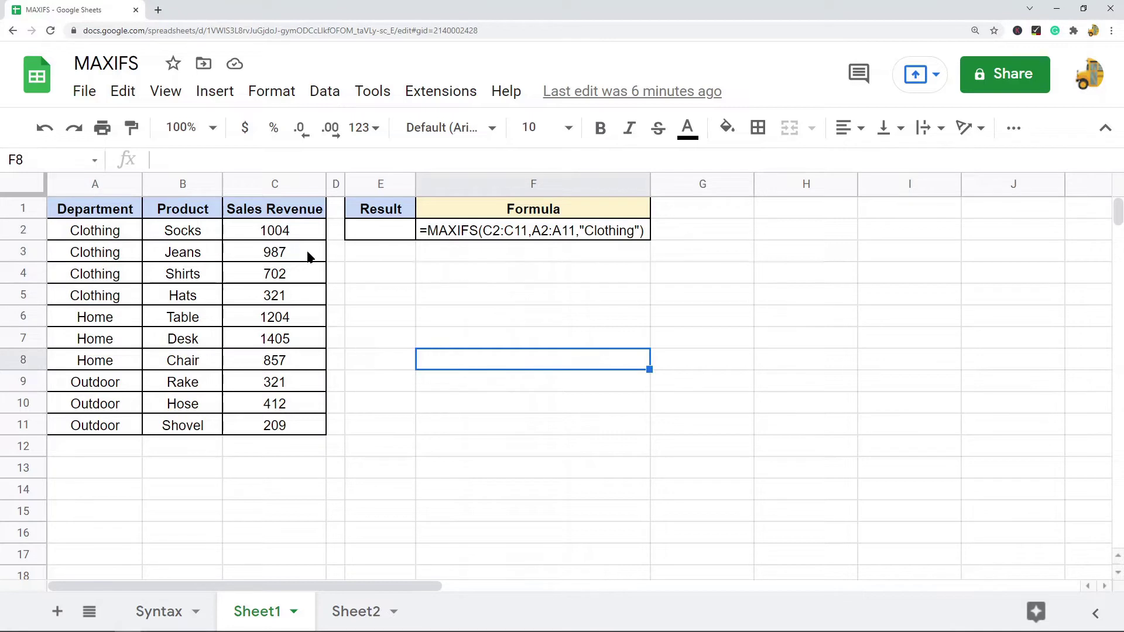
click(287, 231)
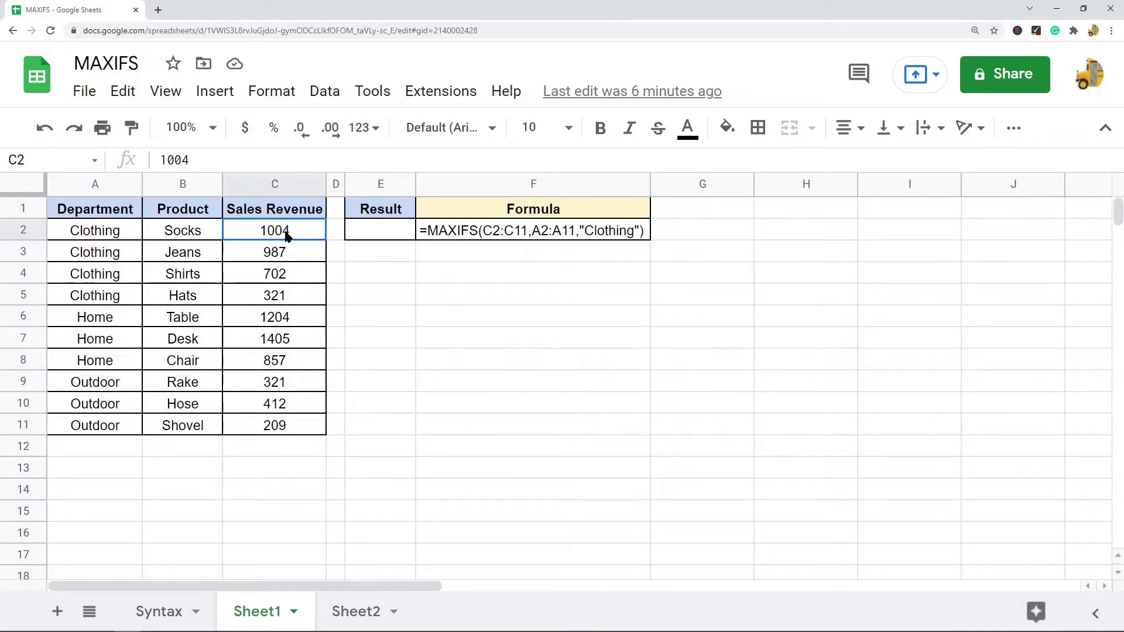
drag(287, 232, 297, 434)
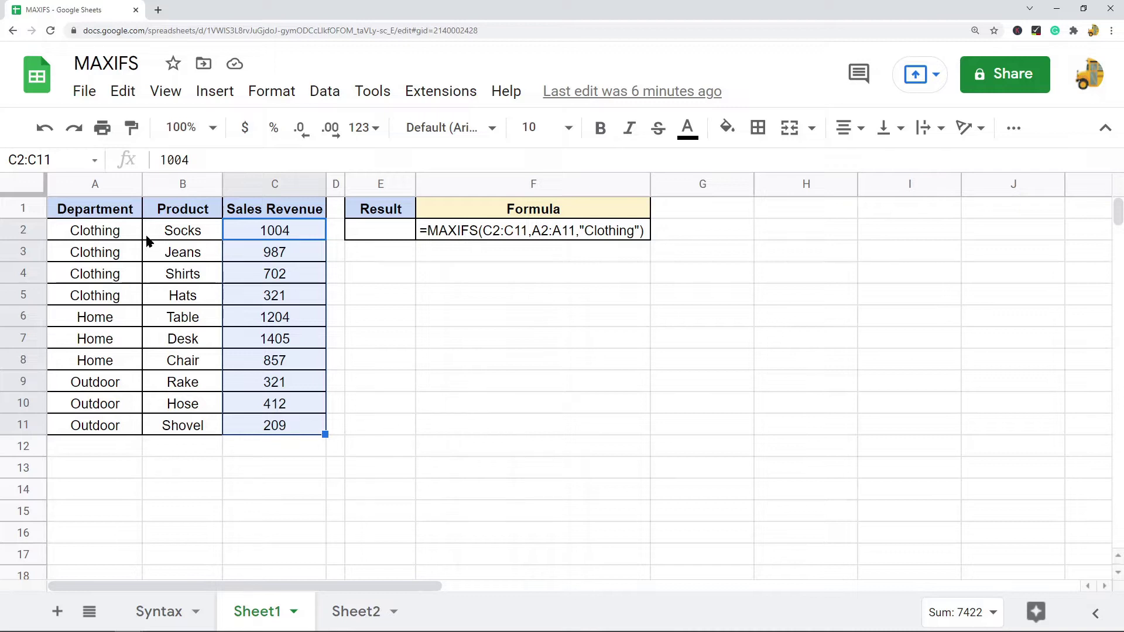
drag(106, 211, 110, 296)
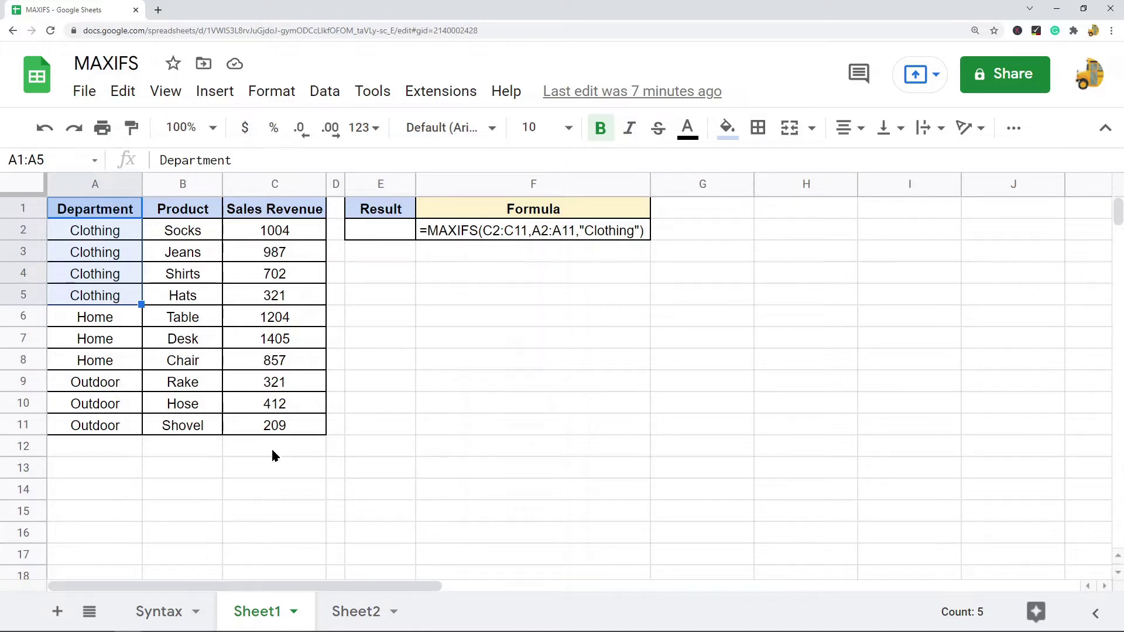
drag(108, 231, 108, 303)
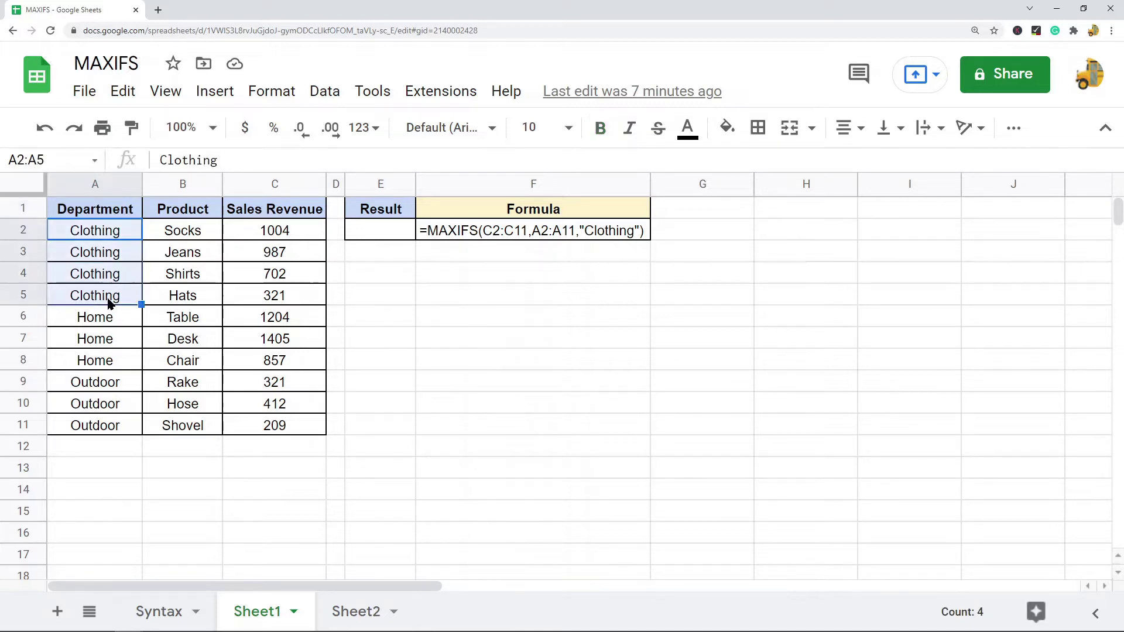
drag(274, 234, 280, 300)
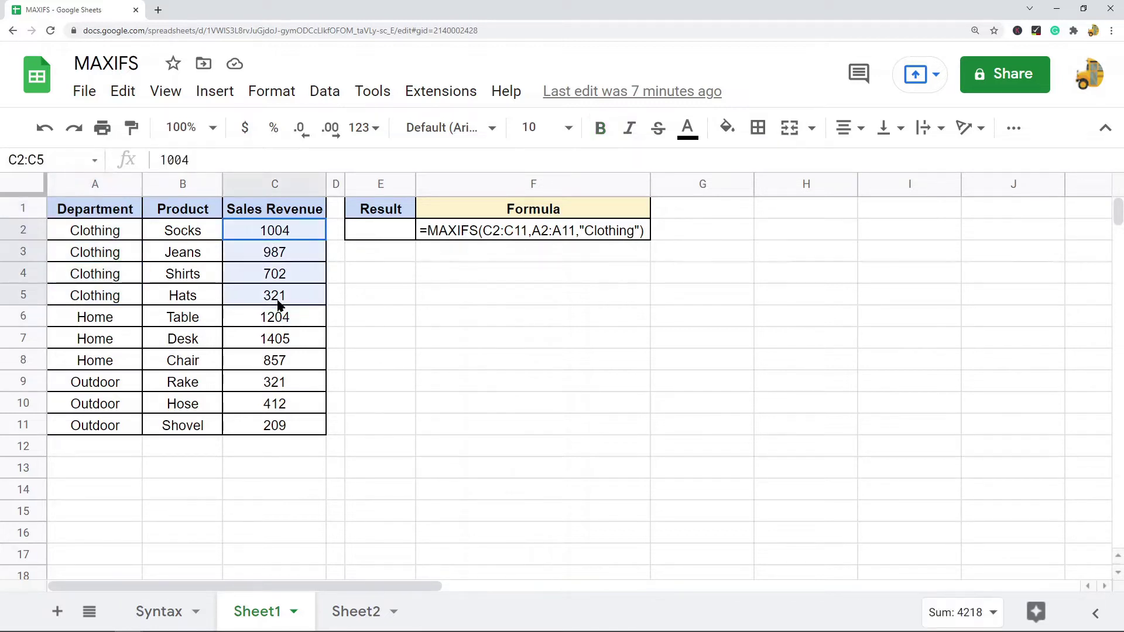
drag(93, 230, 95, 296)
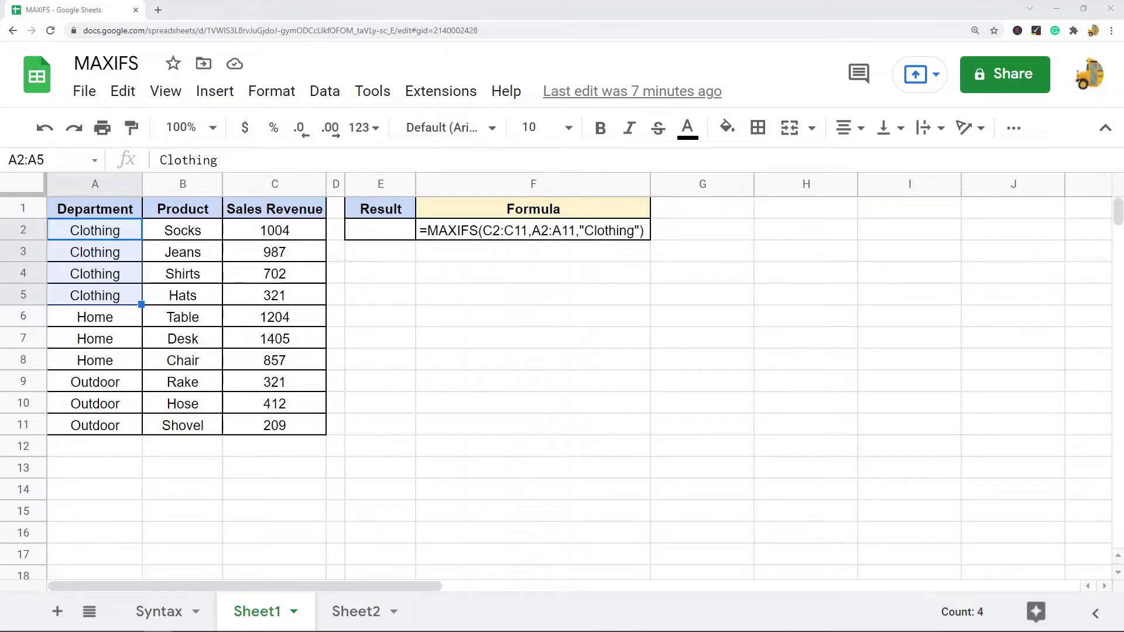
On the Syntax sheet, go over the range, criteria_range1, criterion1 and criteria_range2 argument descriptions.
click(401, 405)
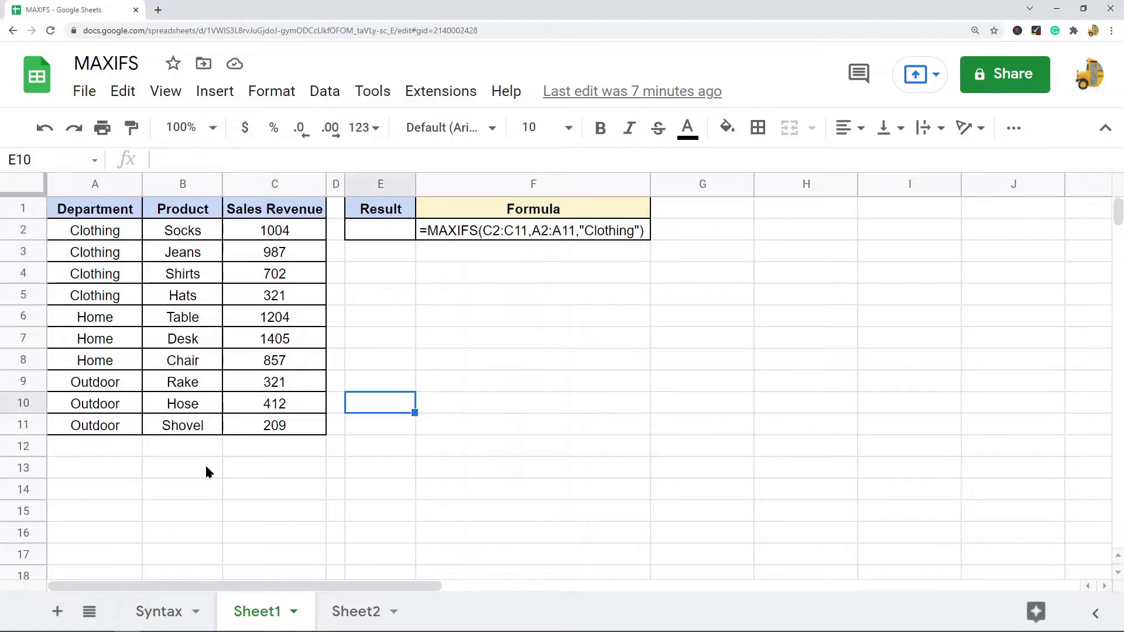
click(161, 610)
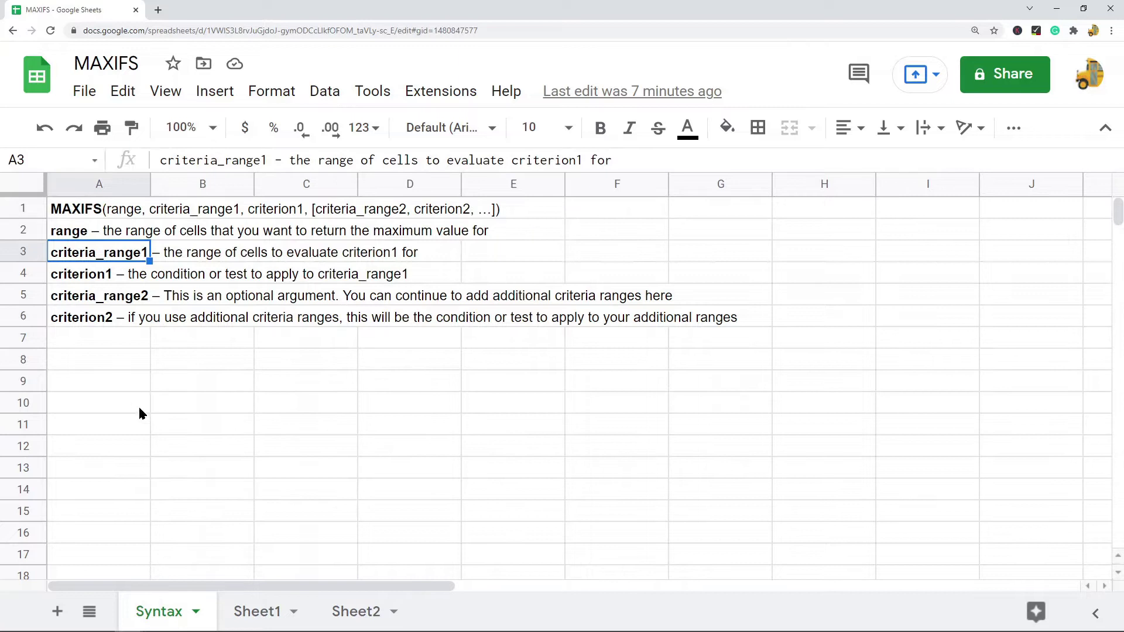
click(78, 235)
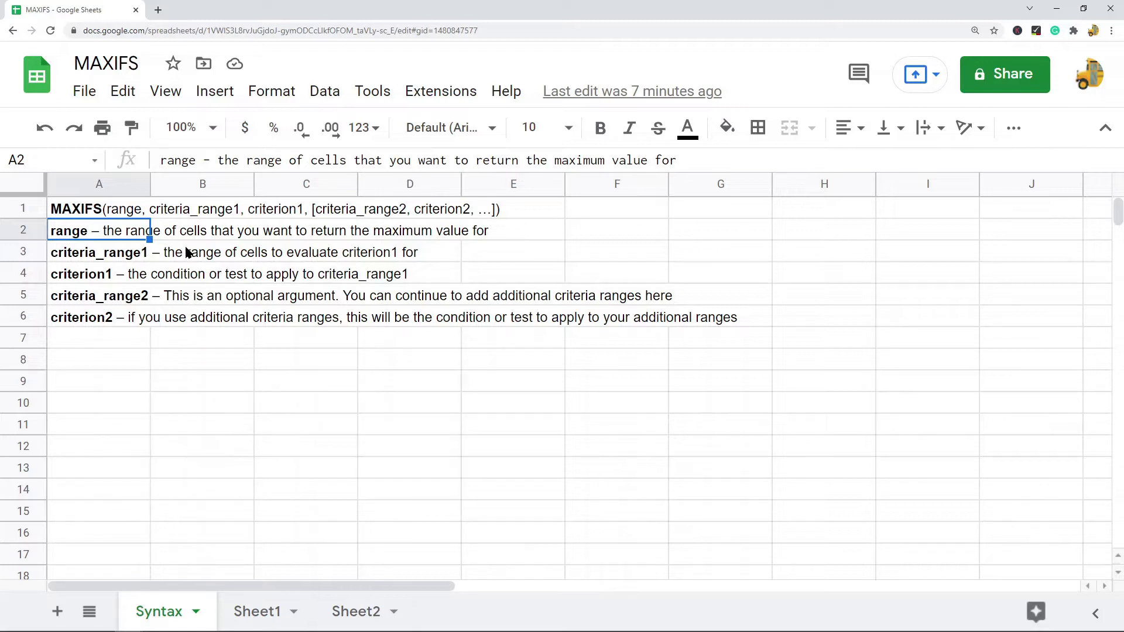
click(102, 252)
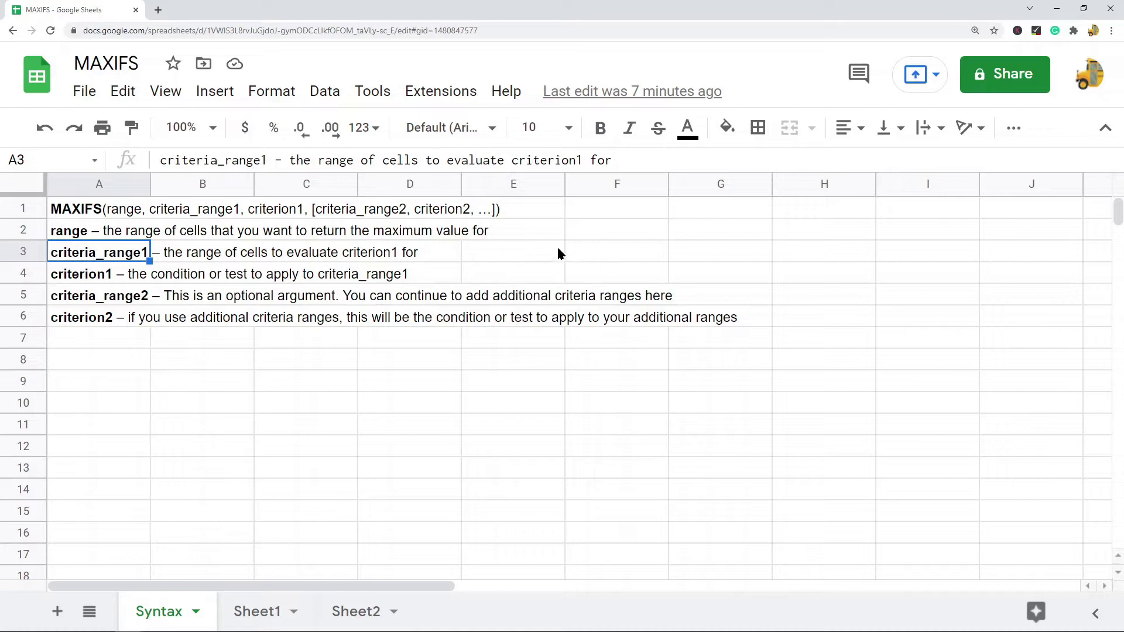
click(108, 275)
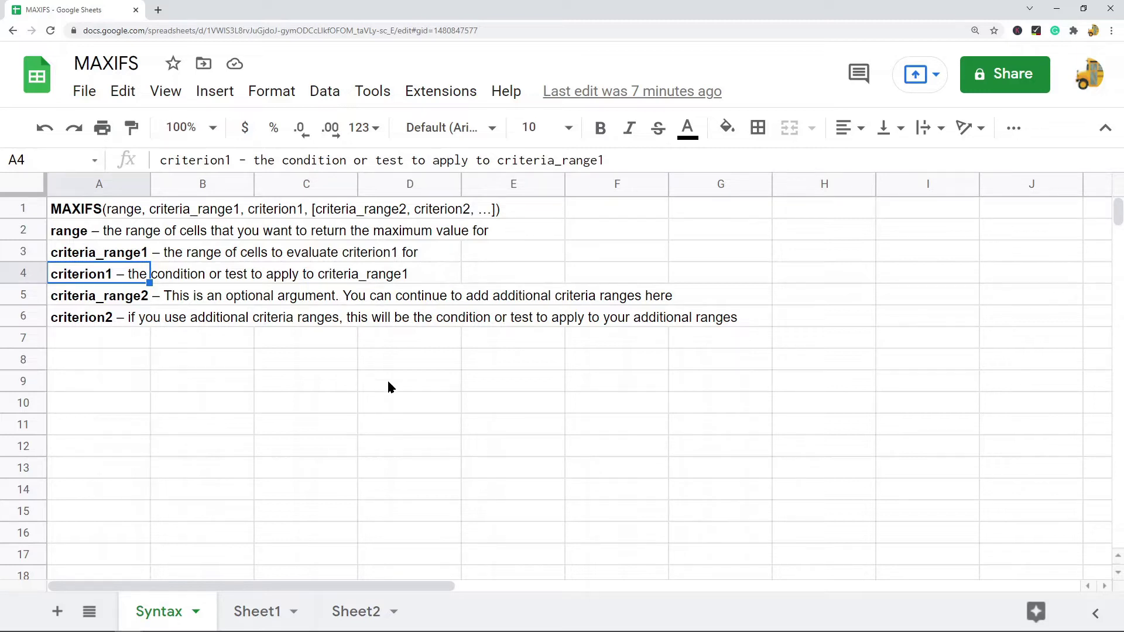
click(110, 255)
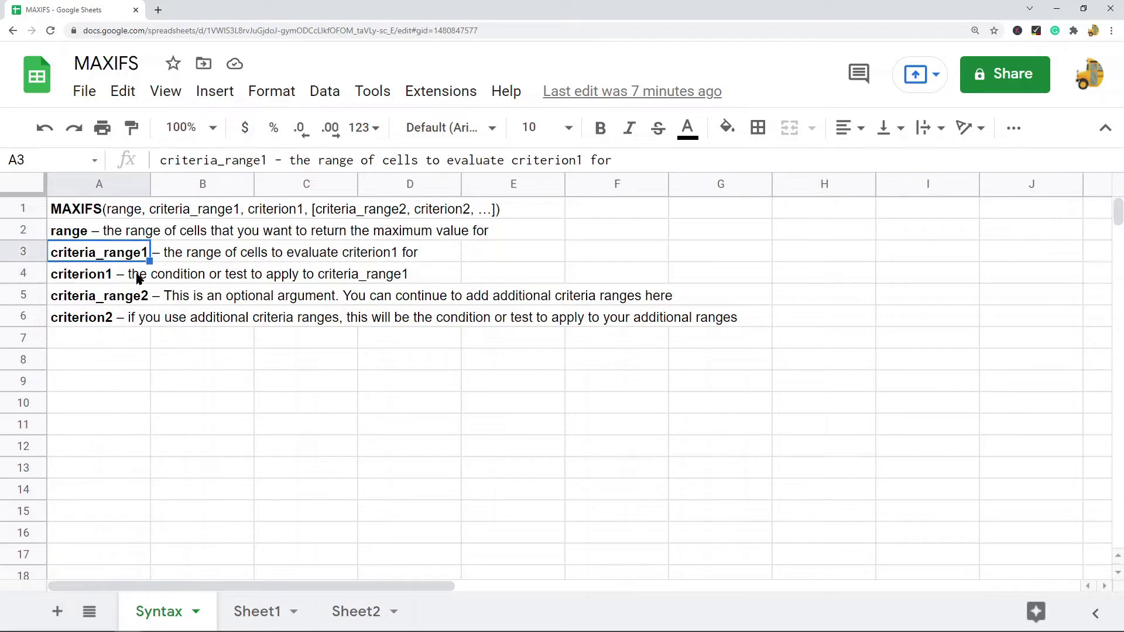
click(102, 299)
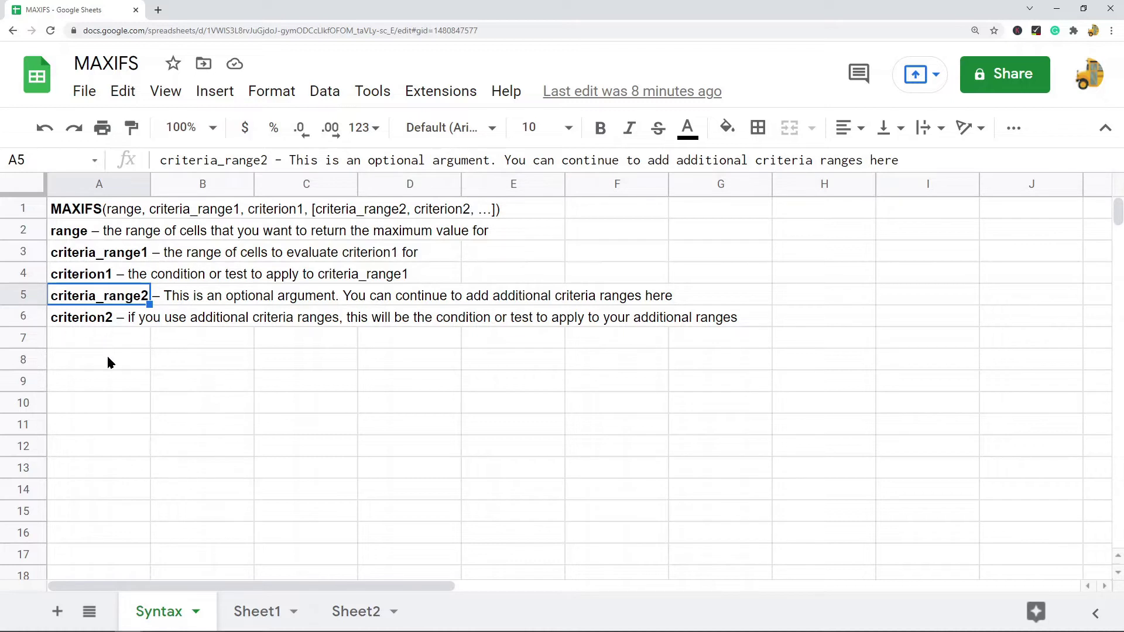
Mark the optional criteria_range2 and criterion2 rows, revisit range and criteria_range1, then select A1:A6.
drag(100, 323, 97, 301)
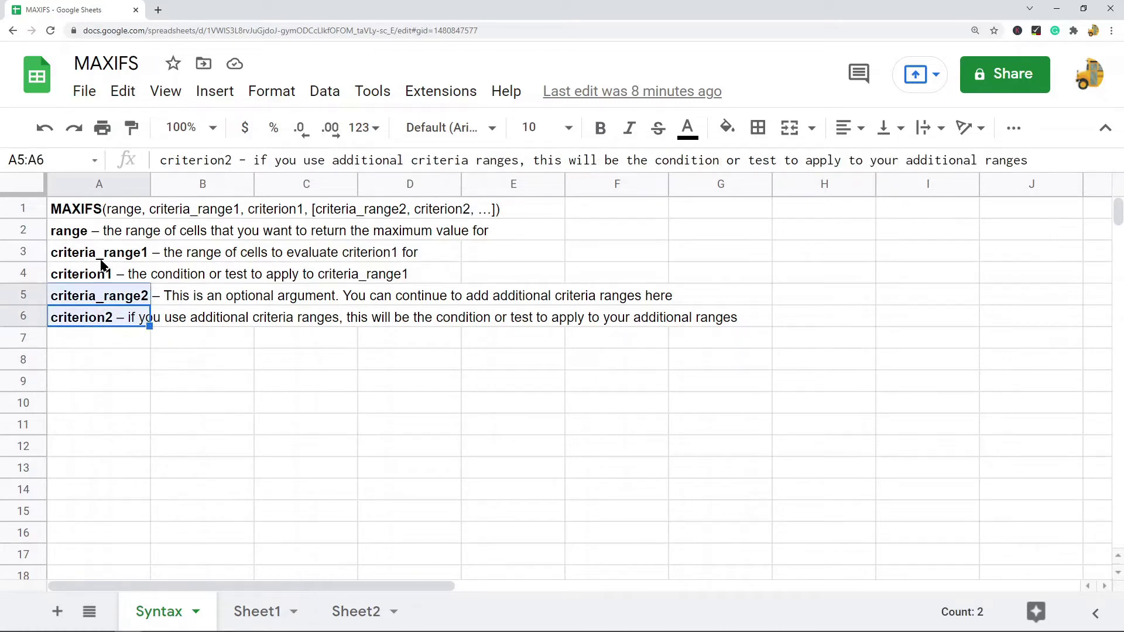
drag(97, 258, 98, 322)
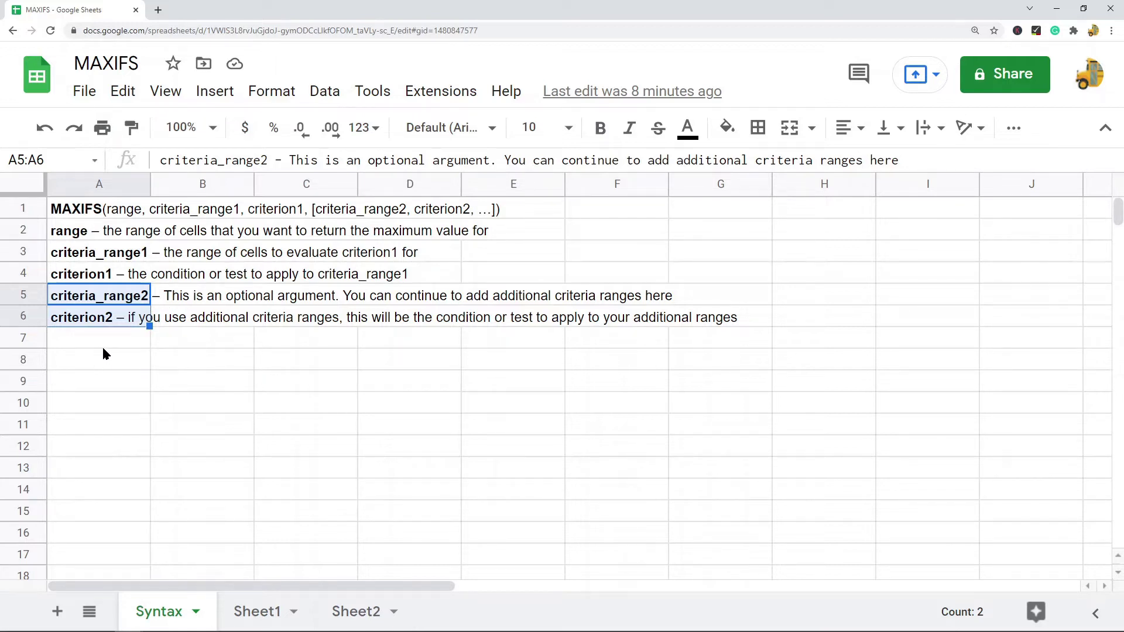
click(82, 231)
click(91, 259)
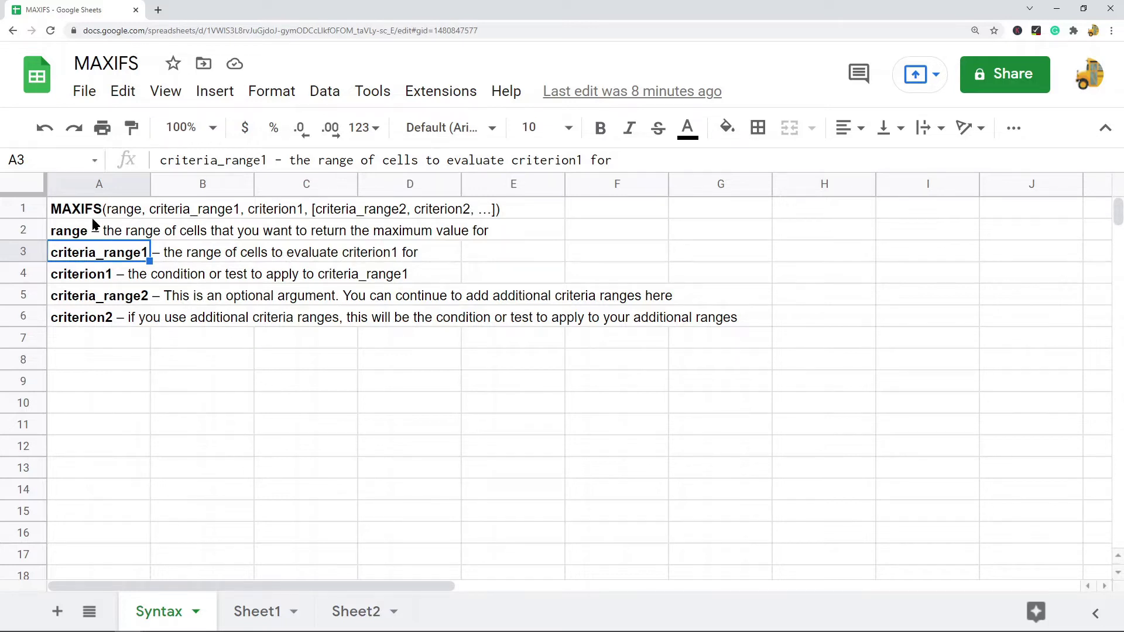
drag(92, 213, 104, 331)
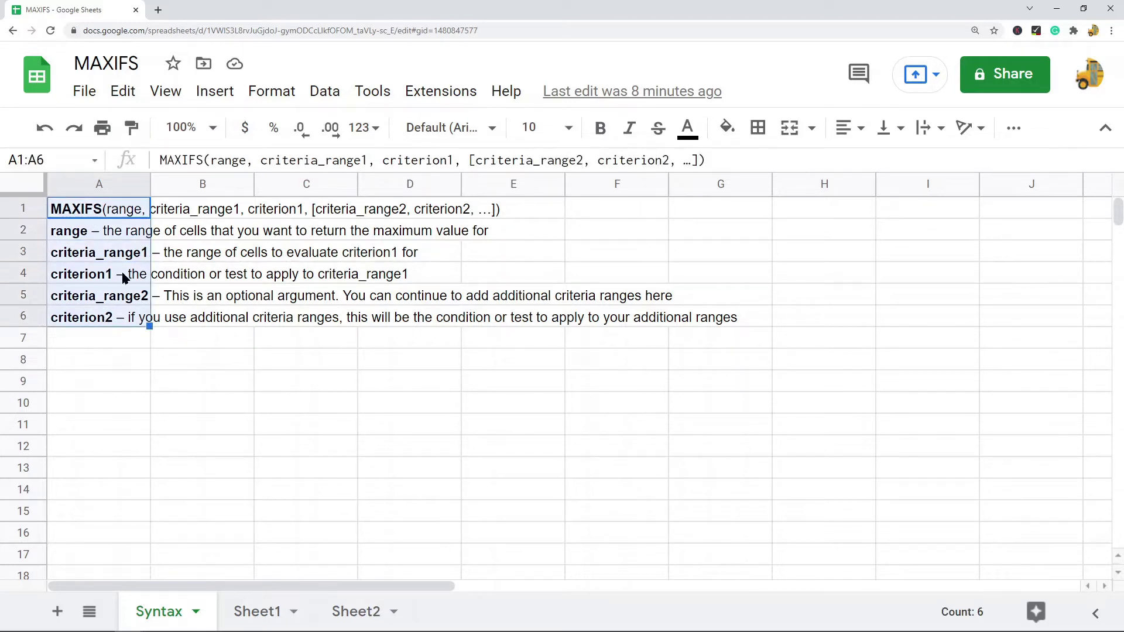
Back on Sheet1, highlight the Department, Product and Sales Revenue columns and the Clothing rows.
click(262, 614)
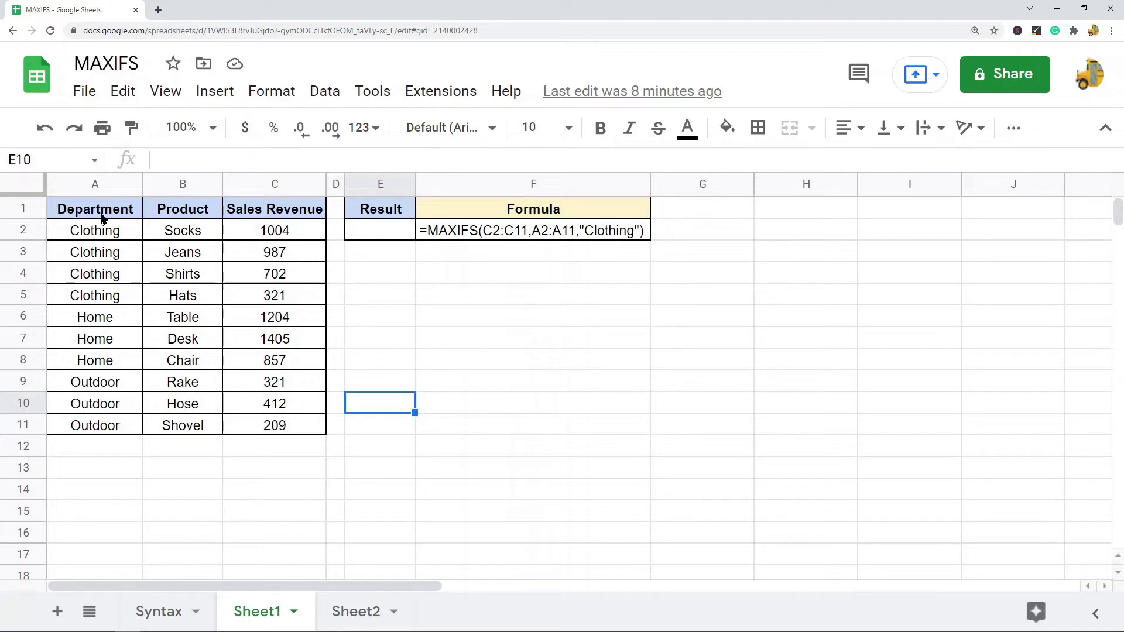
drag(84, 209, 276, 432)
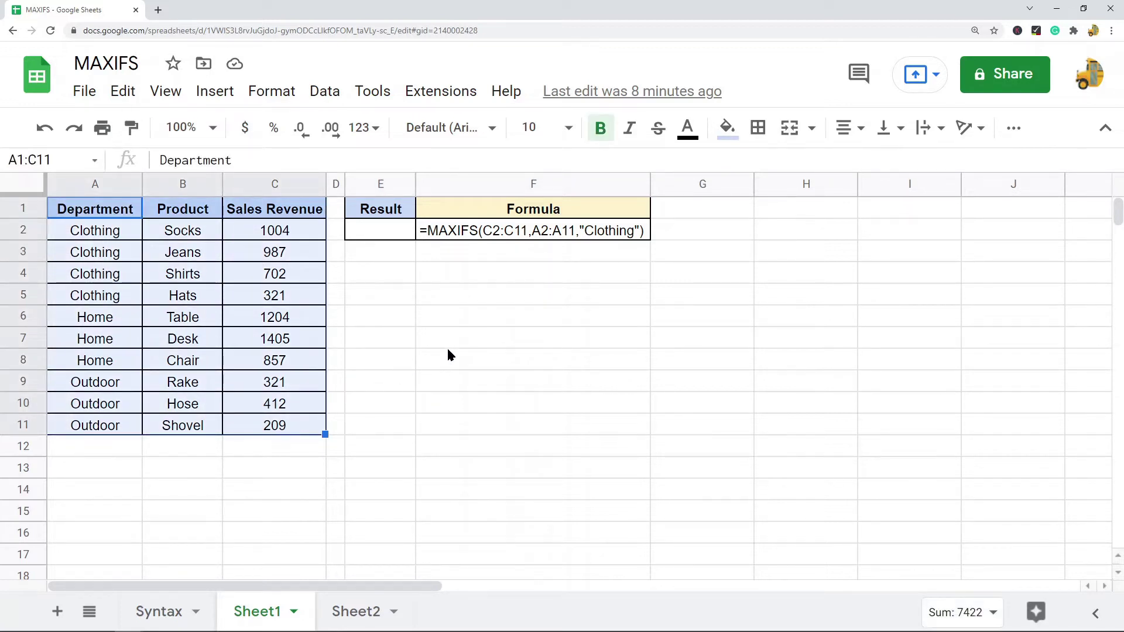
click(420, 367)
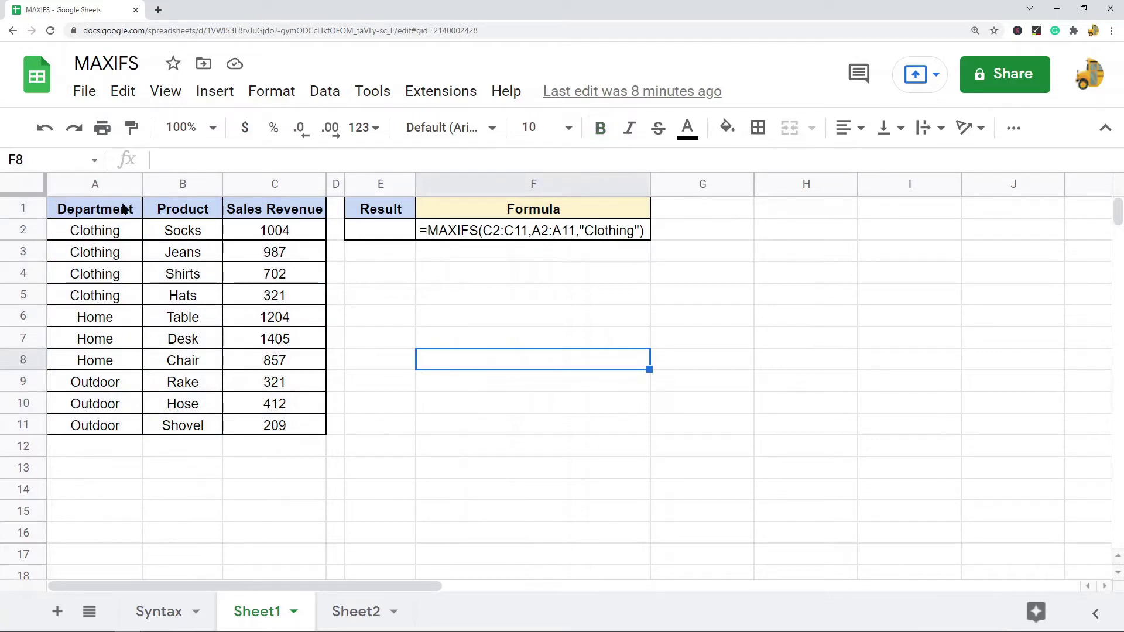
drag(214, 215, 211, 375)
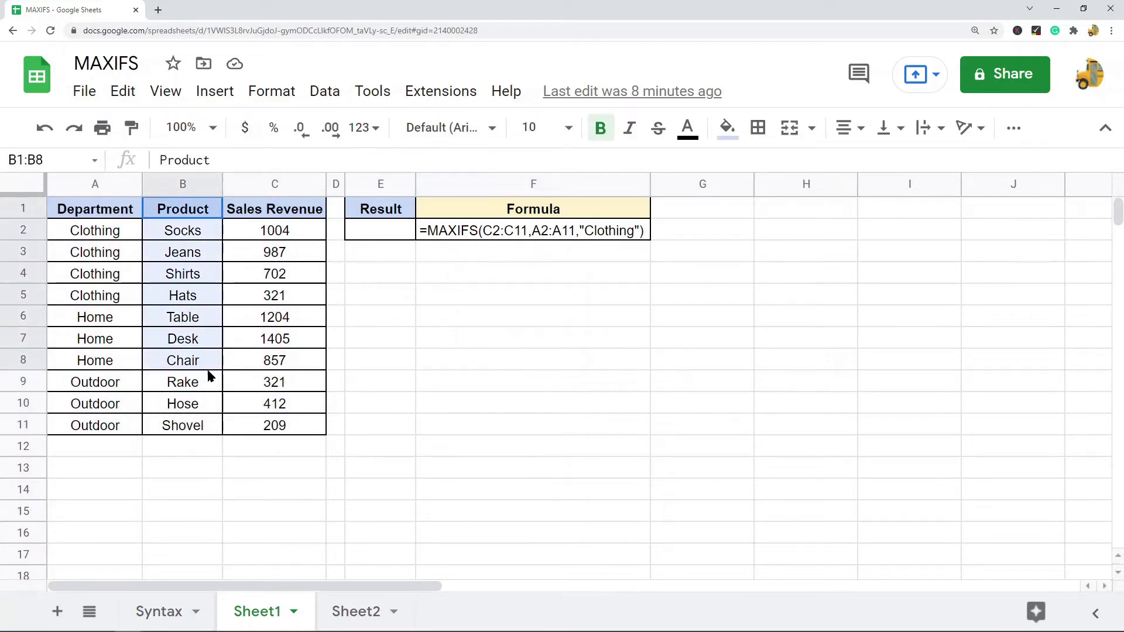
drag(286, 216, 284, 405)
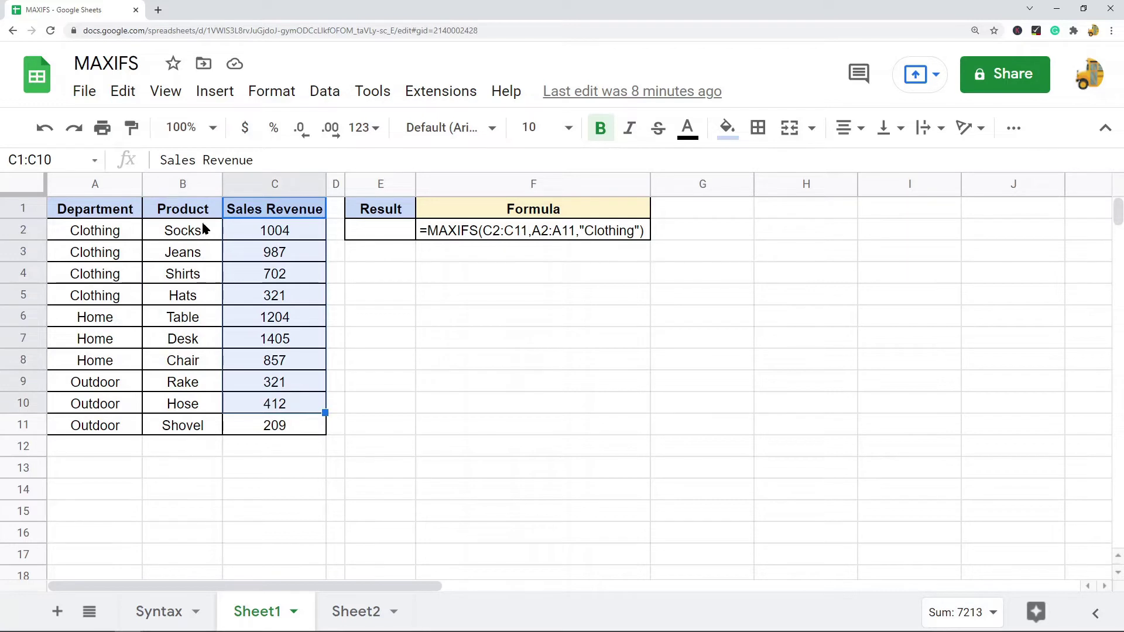
drag(115, 212, 130, 424)
drag(181, 231, 182, 301)
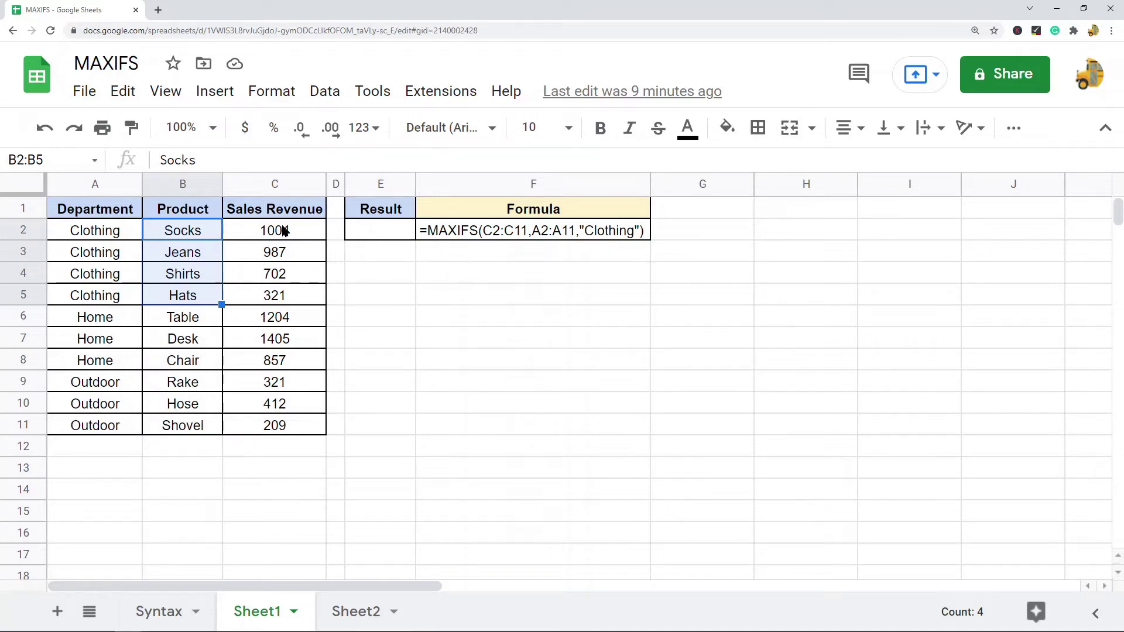
drag(283, 231, 275, 296)
drag(95, 229, 109, 298)
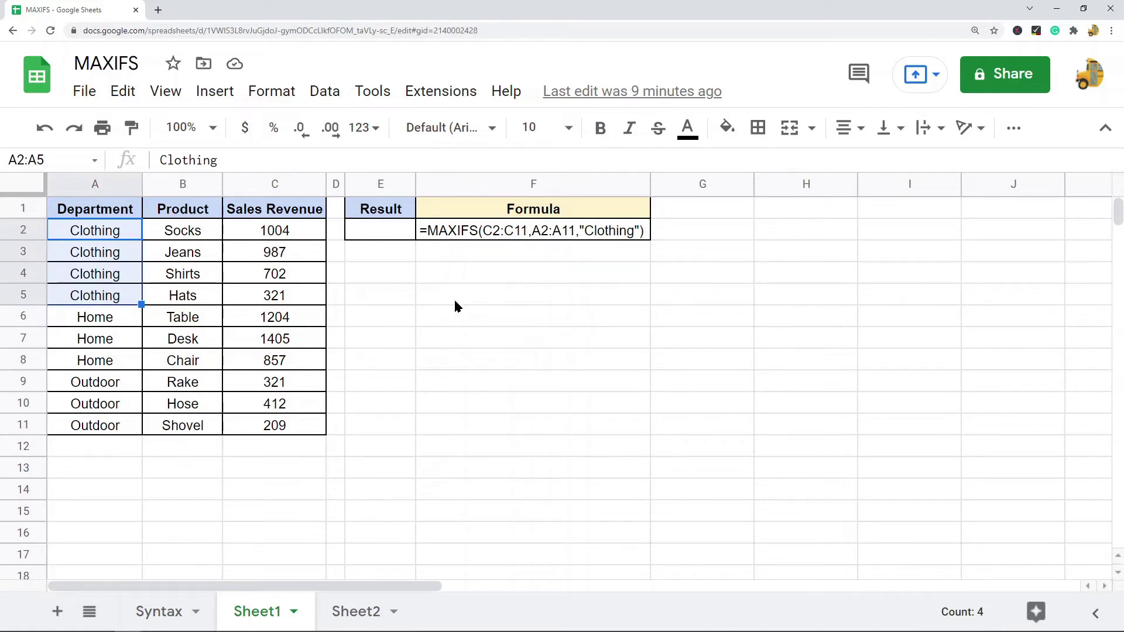
Enter =MAXIFS(C2:C11,A2:A11,"Clothing") in E2, giving 1004.
double_click(386, 231)
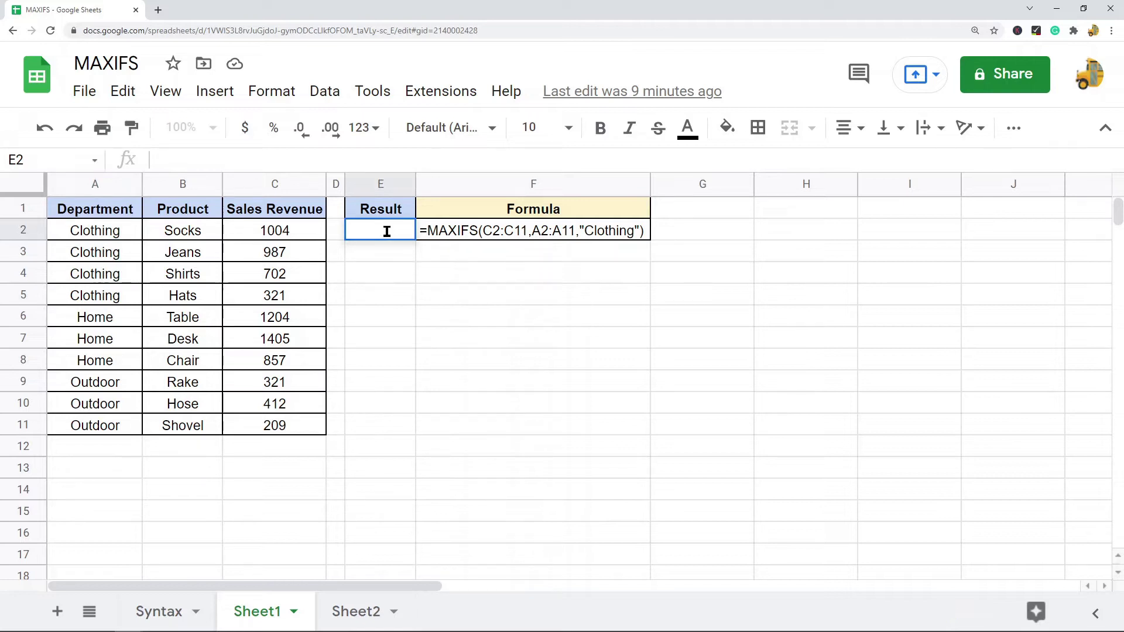
text(=M)
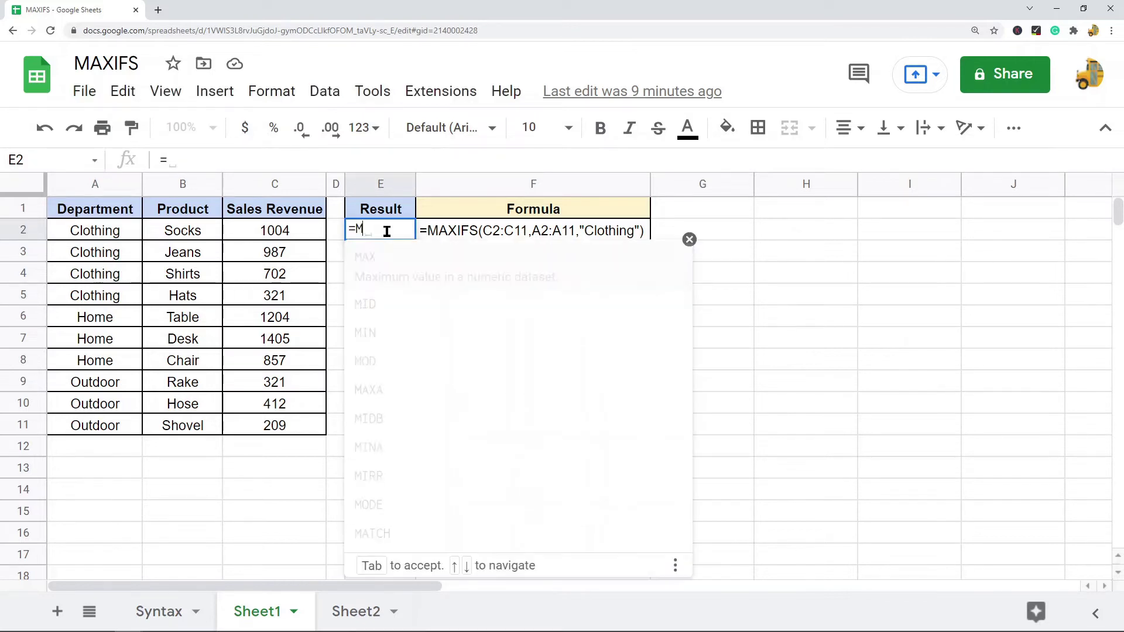
text(AX()
key(BackSpace)
key(BackSpace)
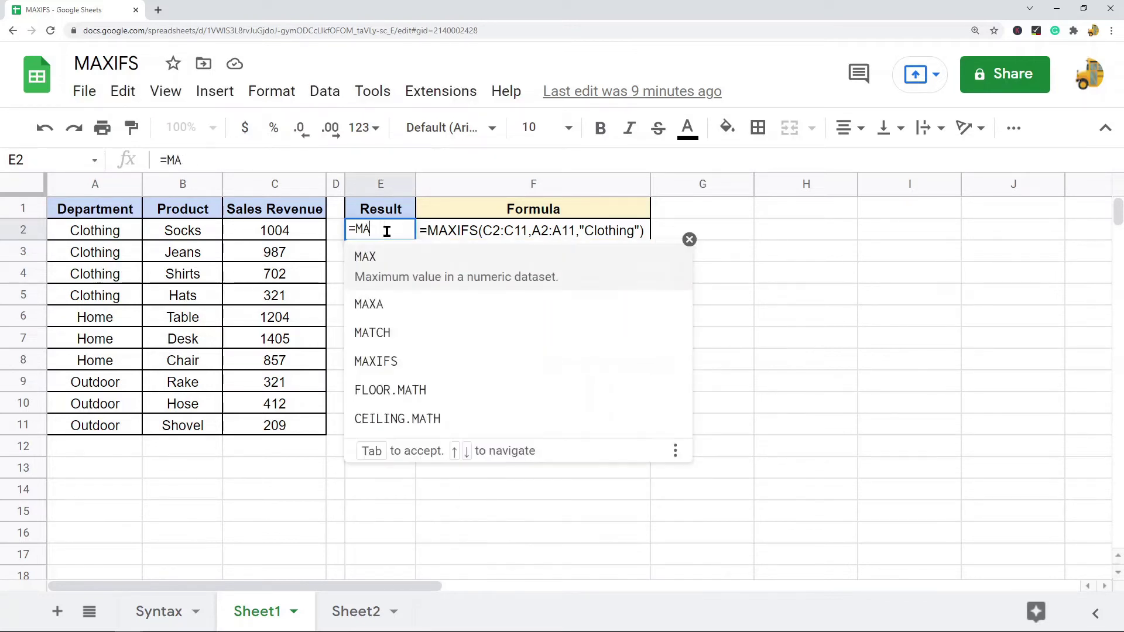
text(XIFS()
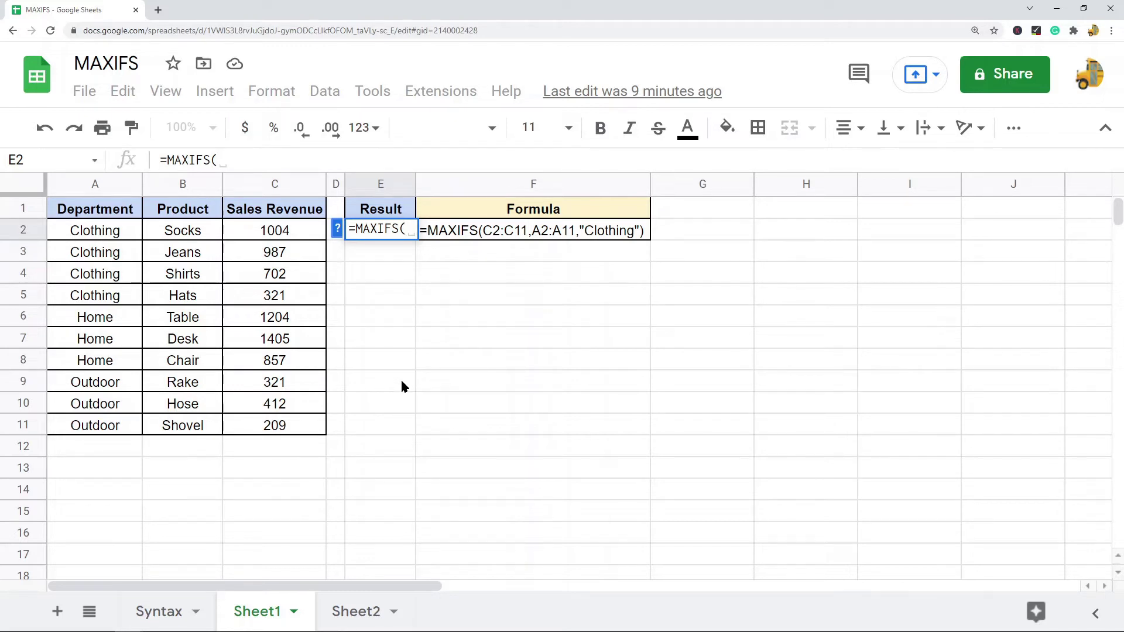
click(291, 231)
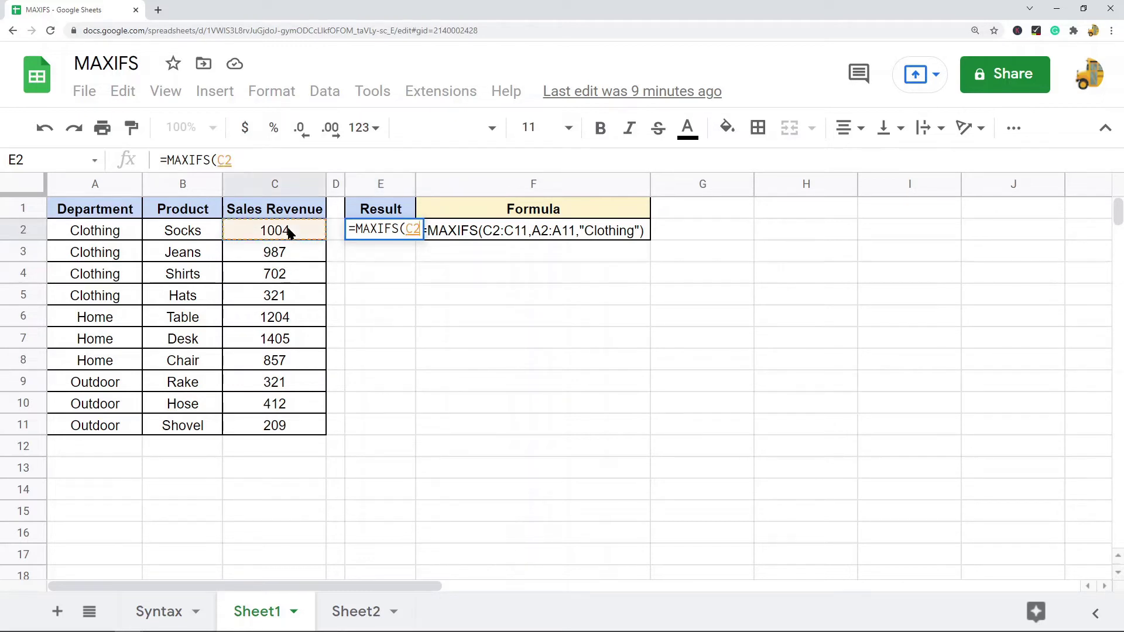
shift+click(280, 432)
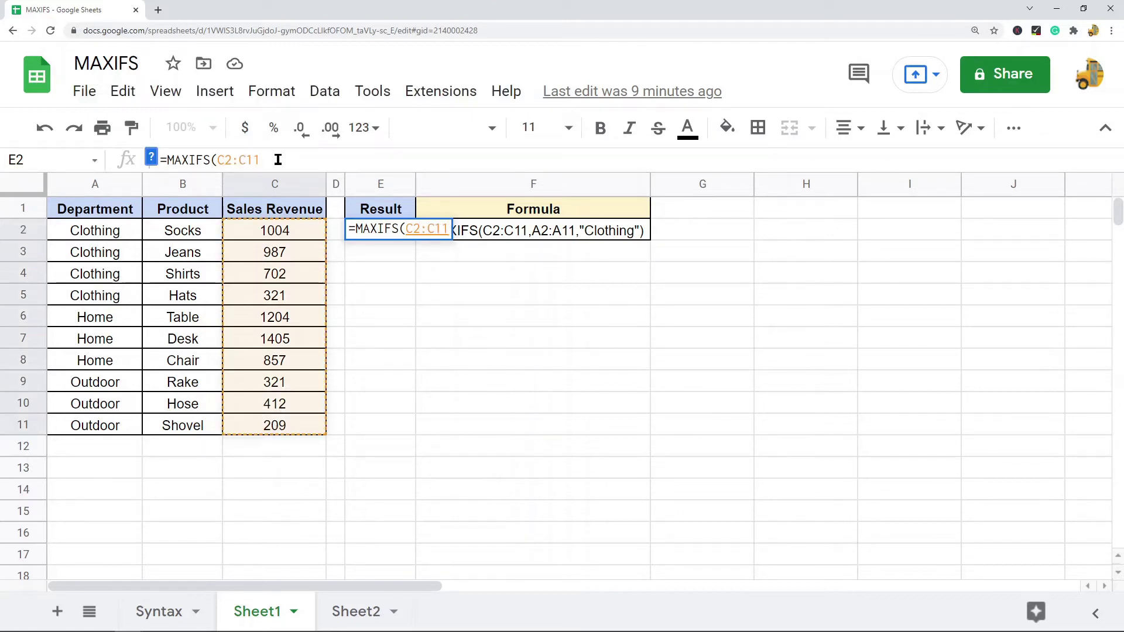
text(,)
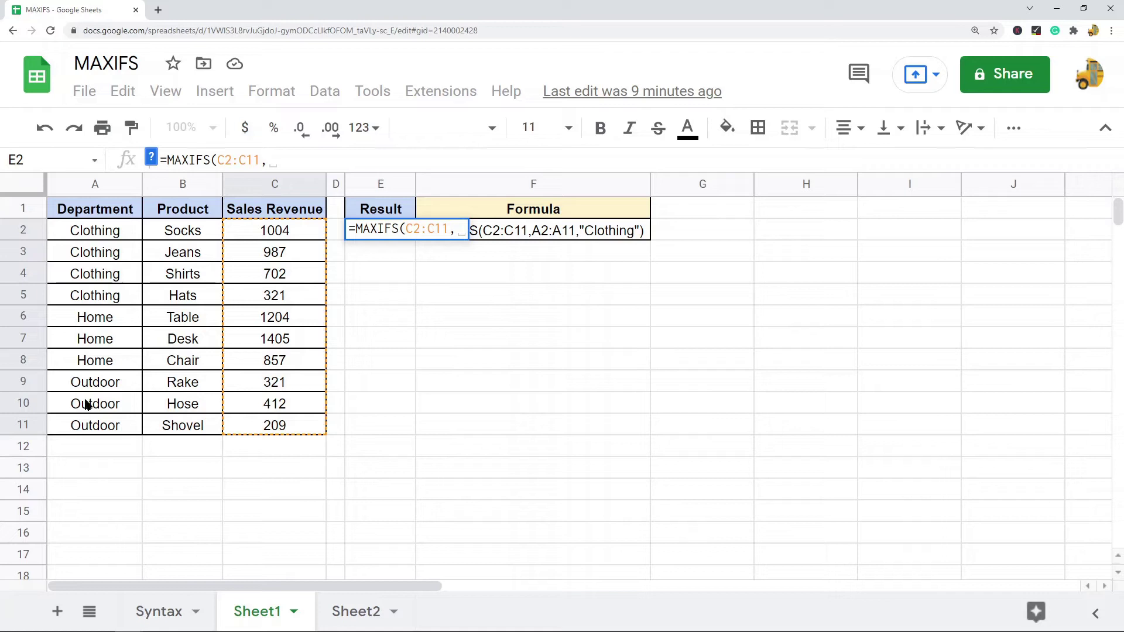
click(104, 232)
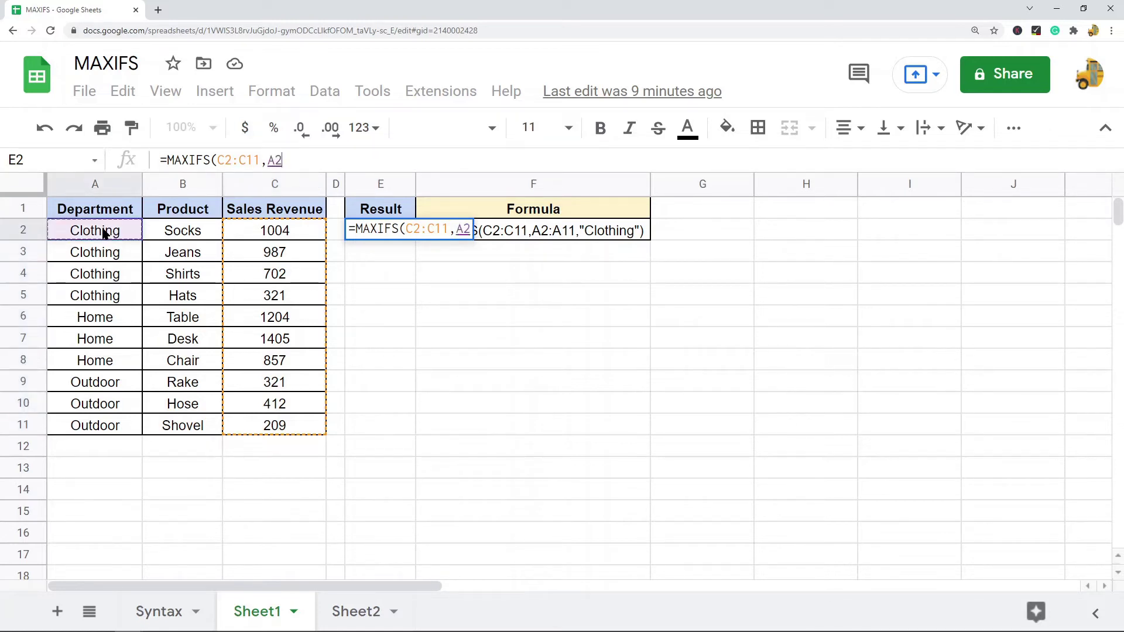
shift+click(96, 423)
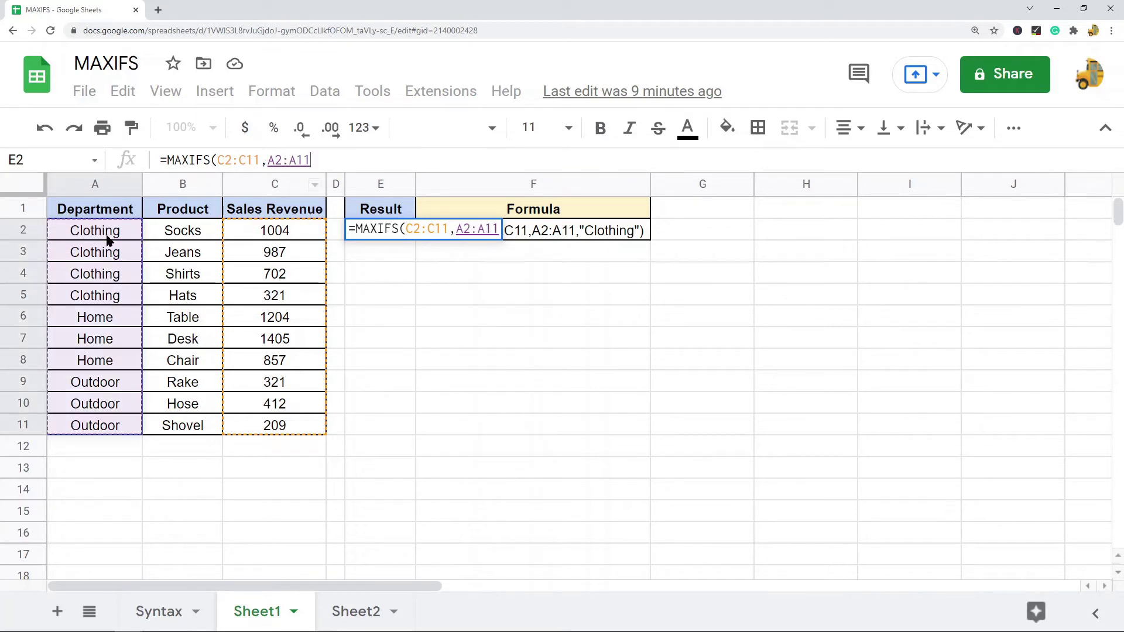
click(332, 157)
text(,)
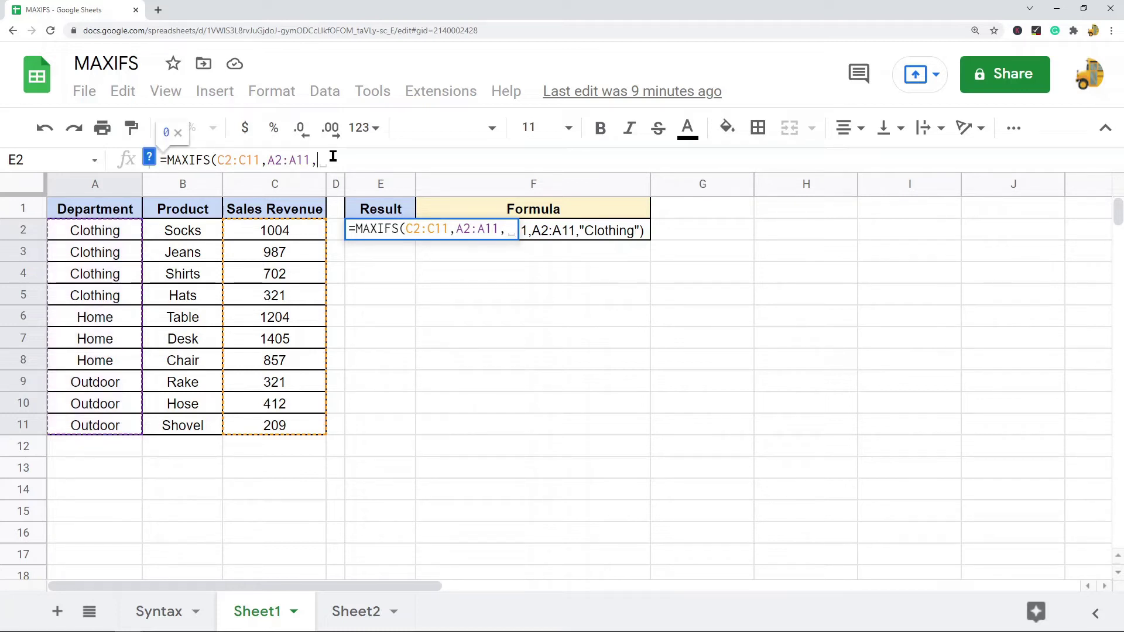
text("Cl)
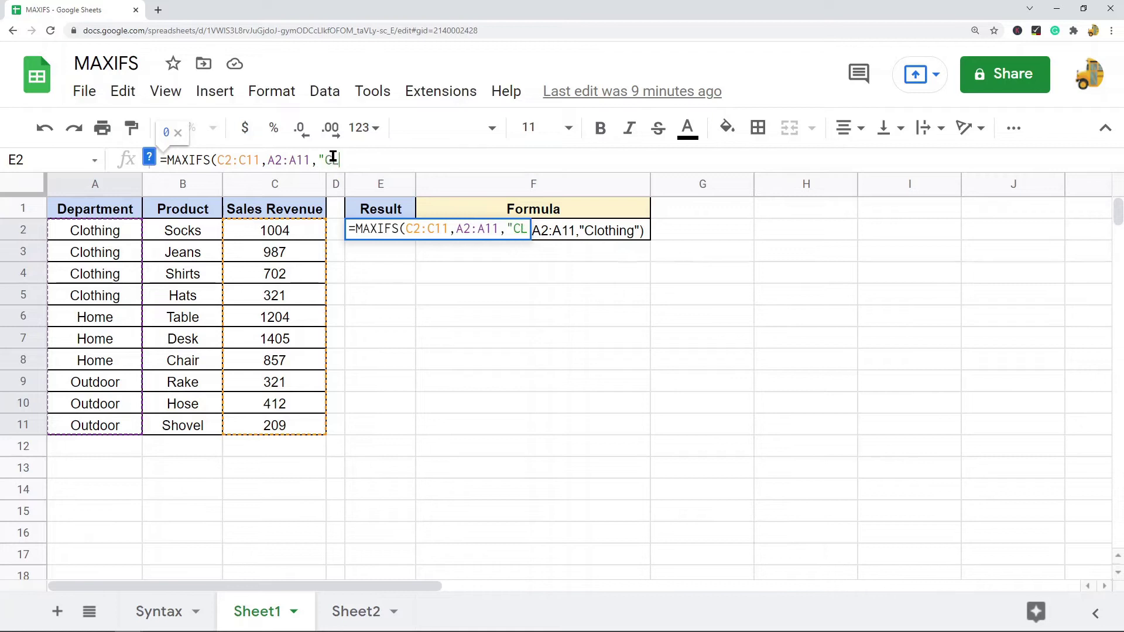
text(othing)
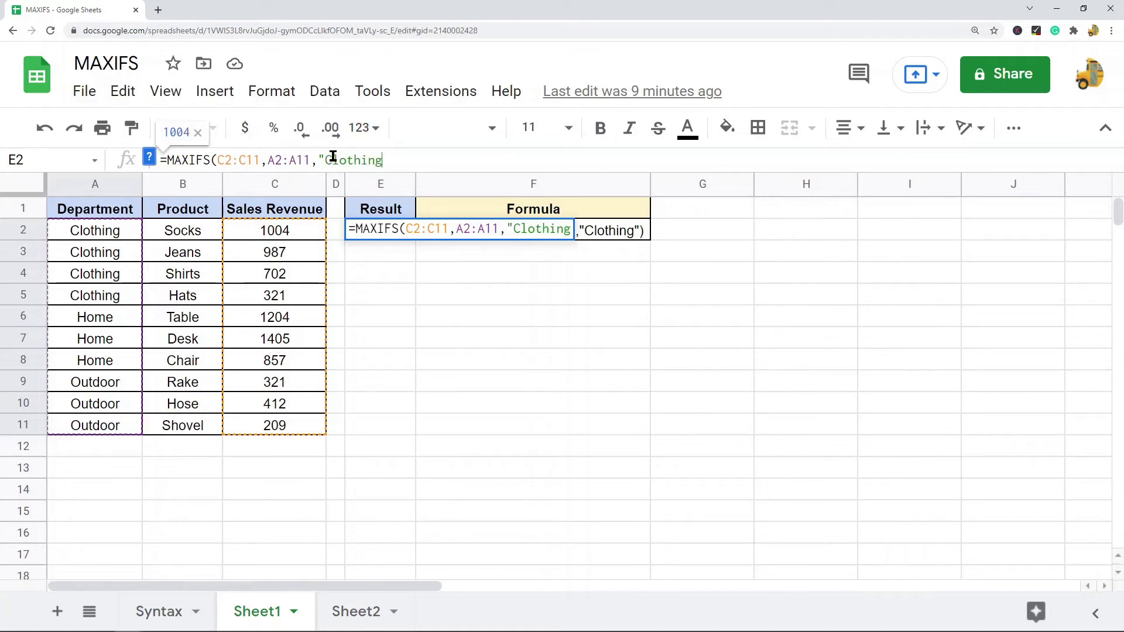
text("))
key(Return)
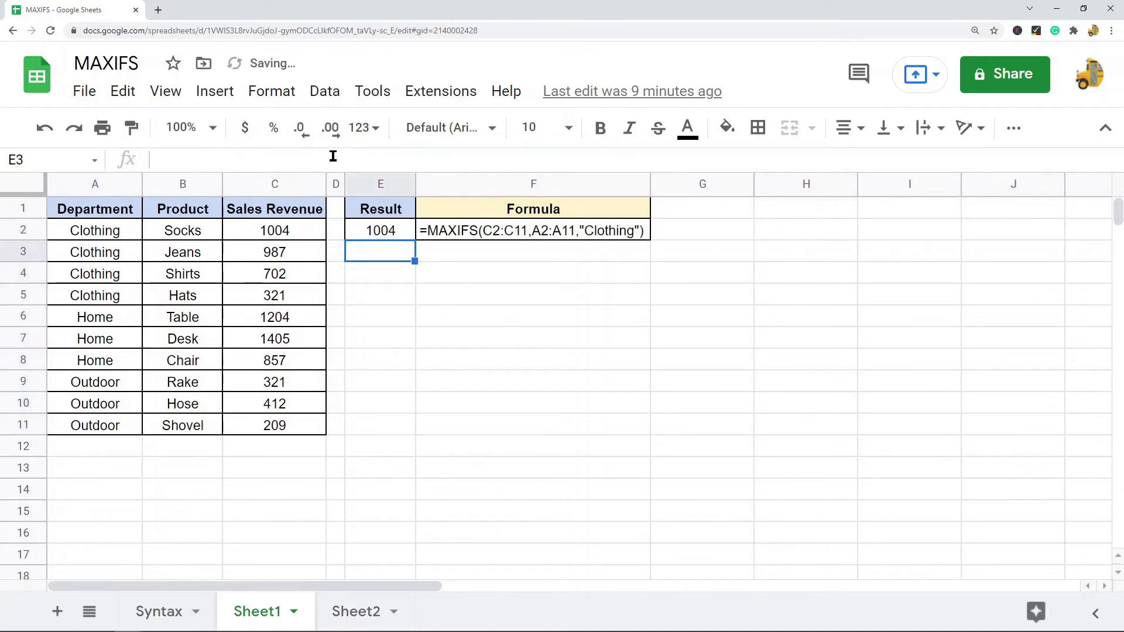
click(366, 230)
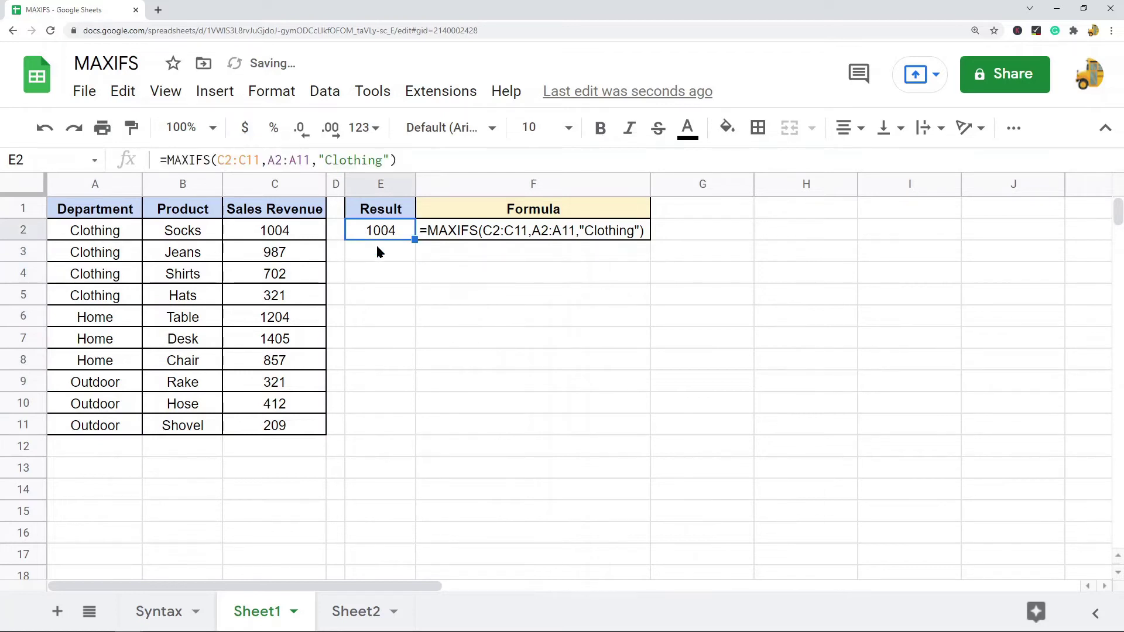
click(298, 237)
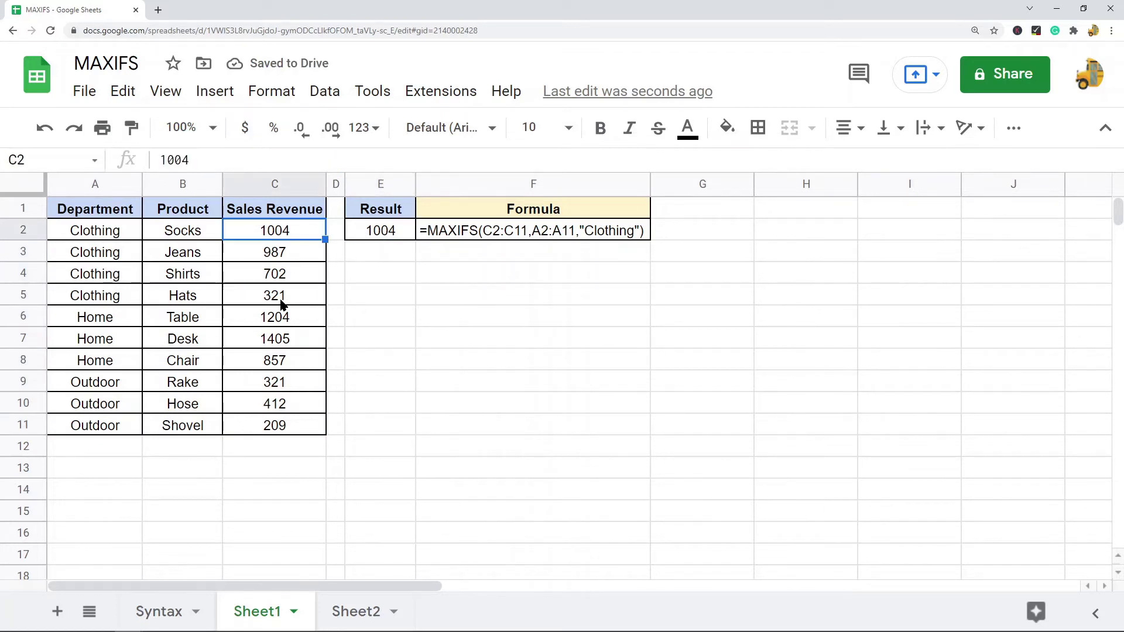
drag(283, 299, 285, 220)
click(279, 230)
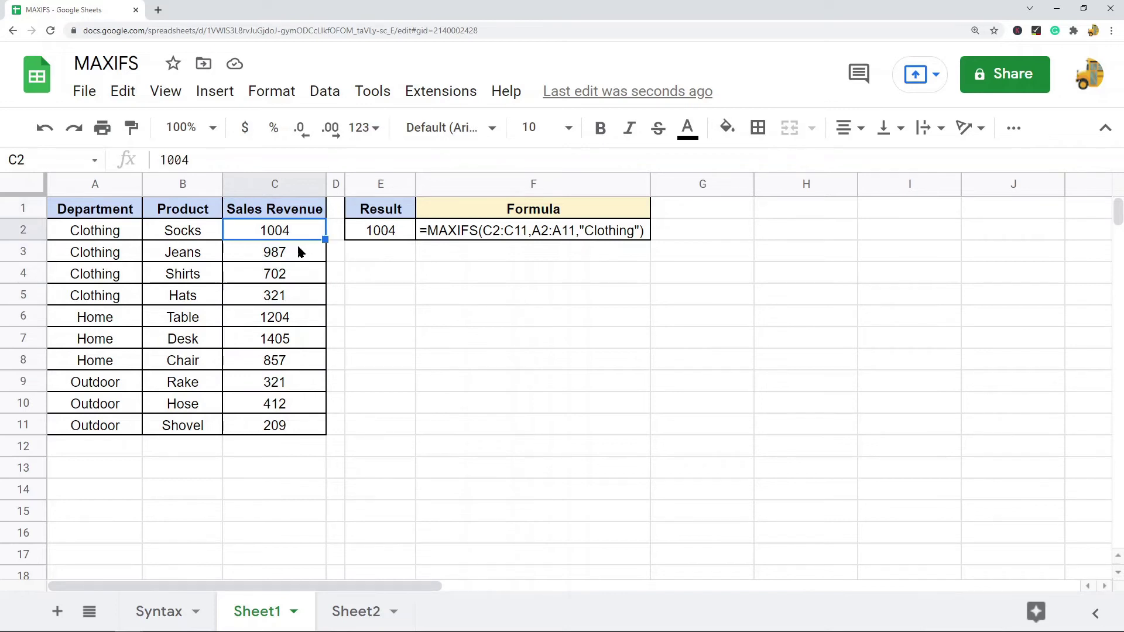
click(402, 234)
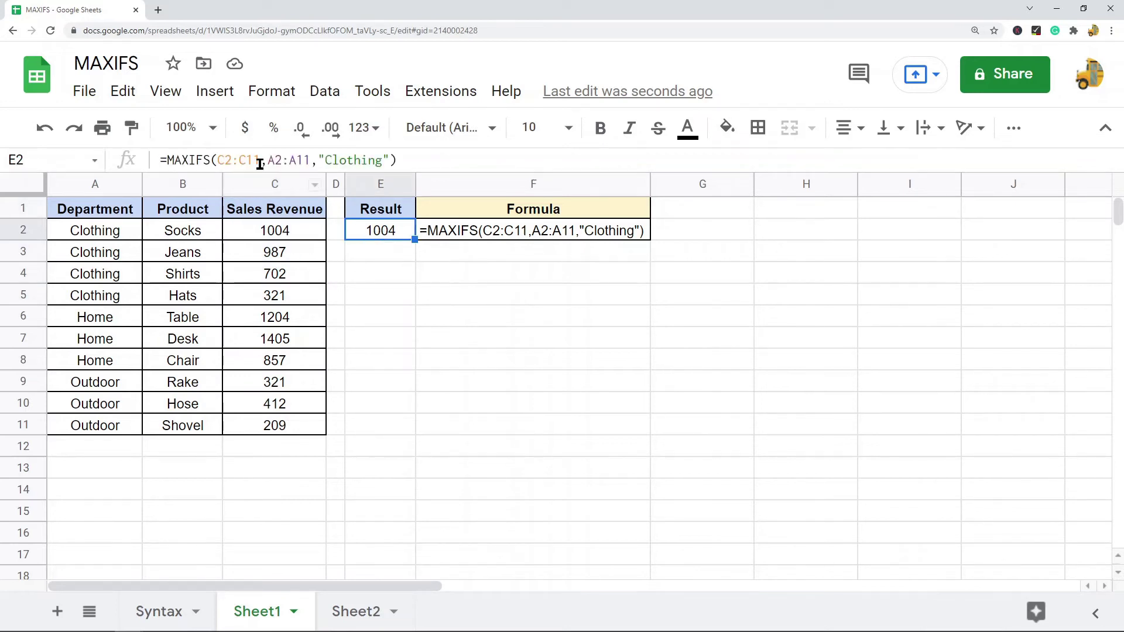
drag(258, 161, 214, 162)
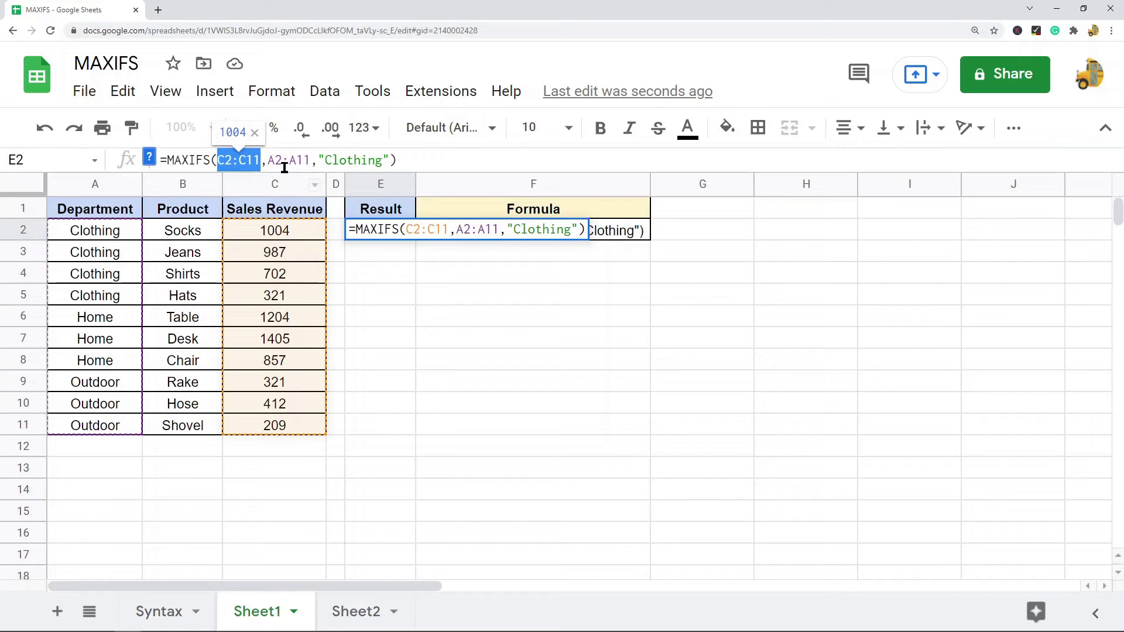
drag(268, 161, 389, 158)
key(Escape)
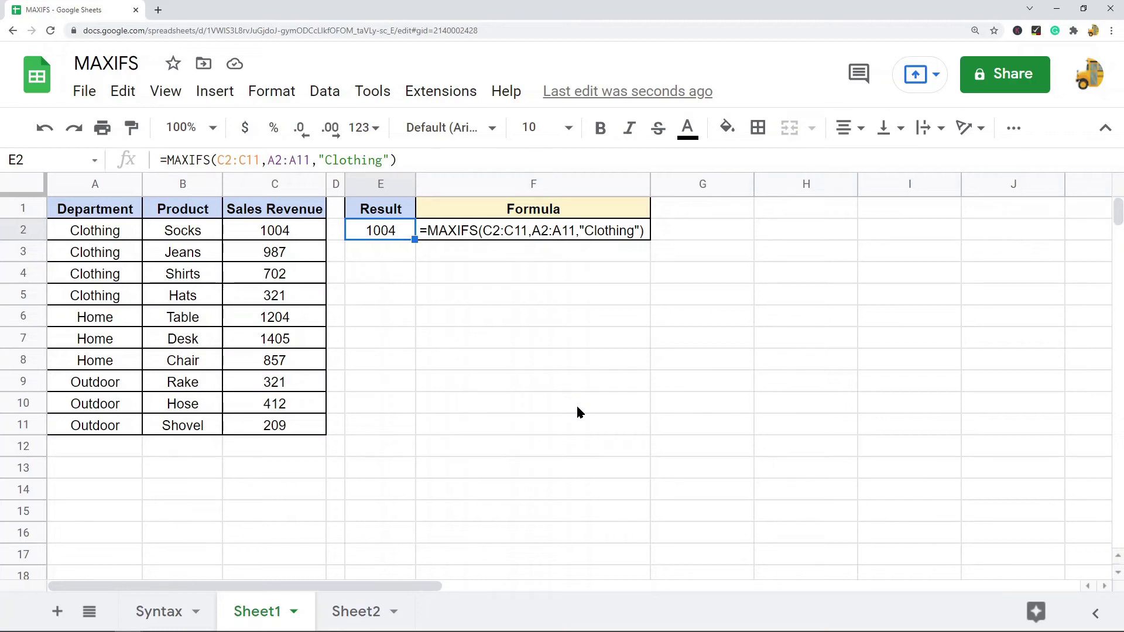
click(358, 608)
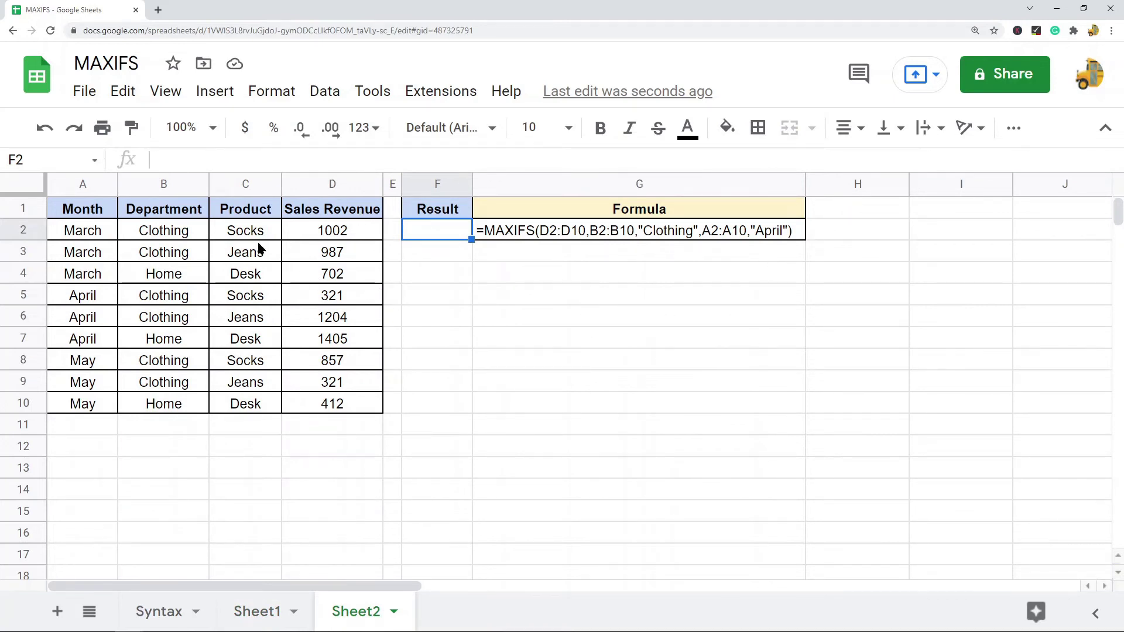
drag(342, 232, 330, 382)
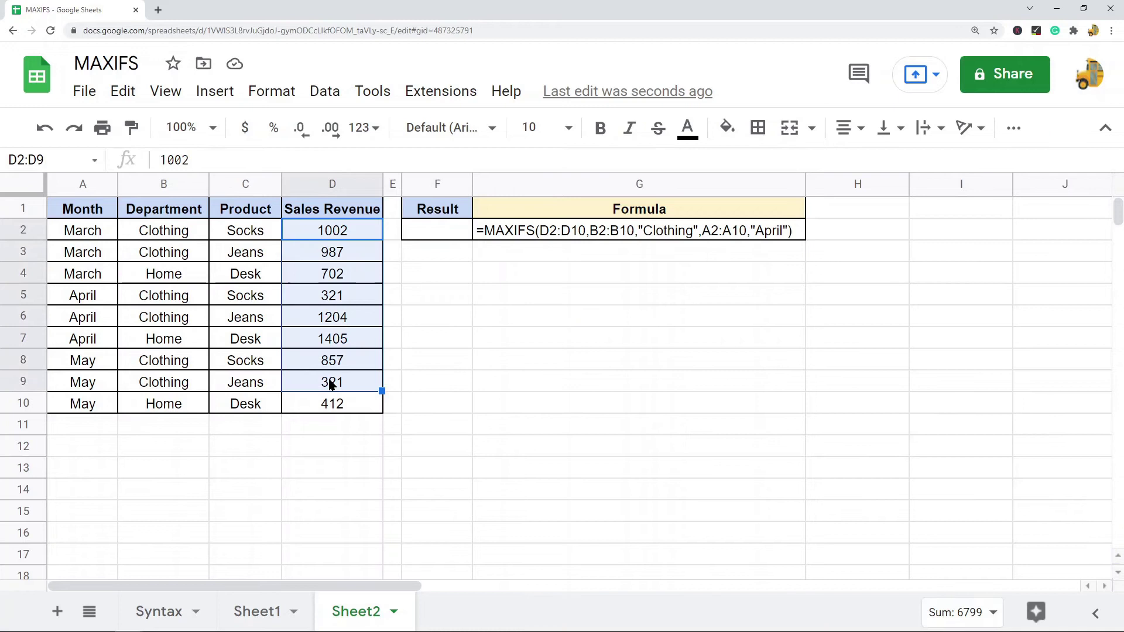
drag(248, 234, 247, 418)
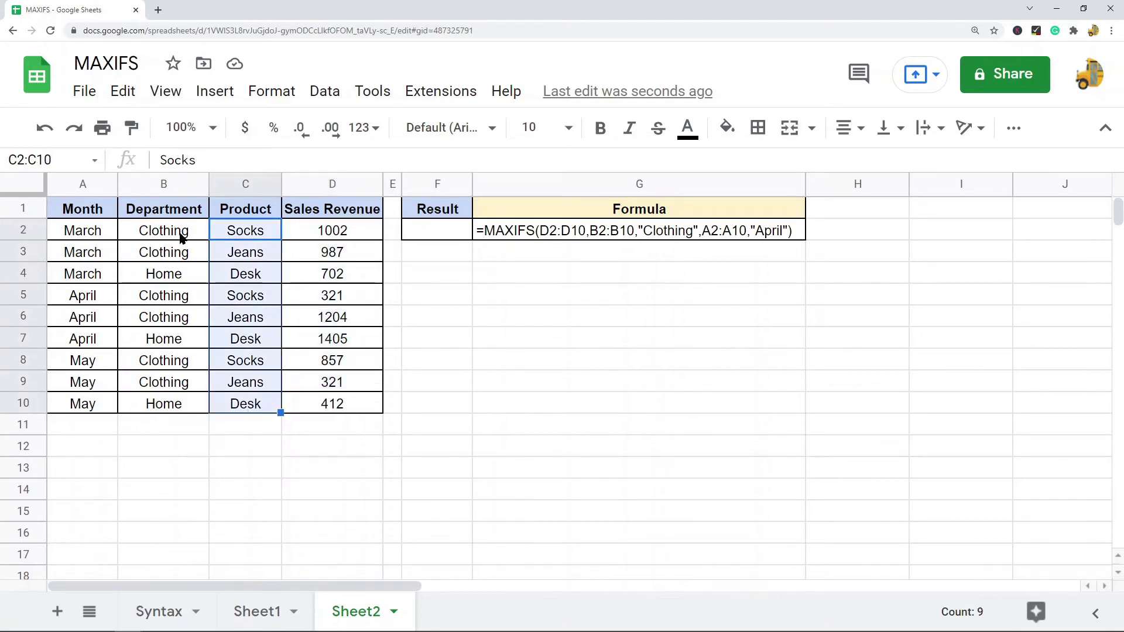
drag(177, 232, 175, 404)
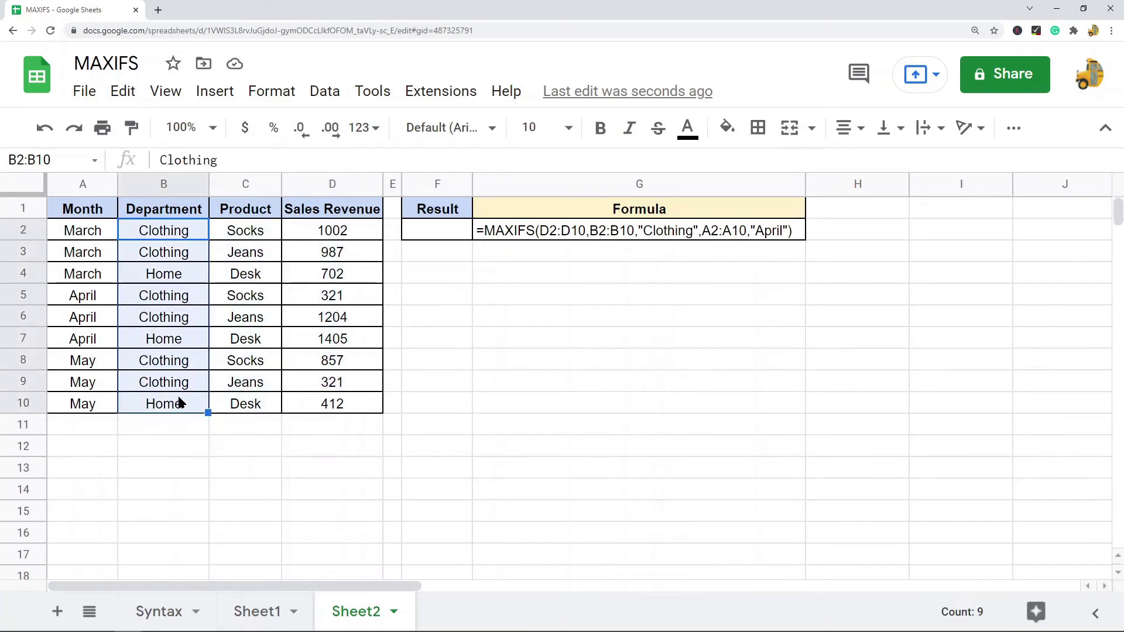
click(95, 235)
drag(86, 334, 85, 360)
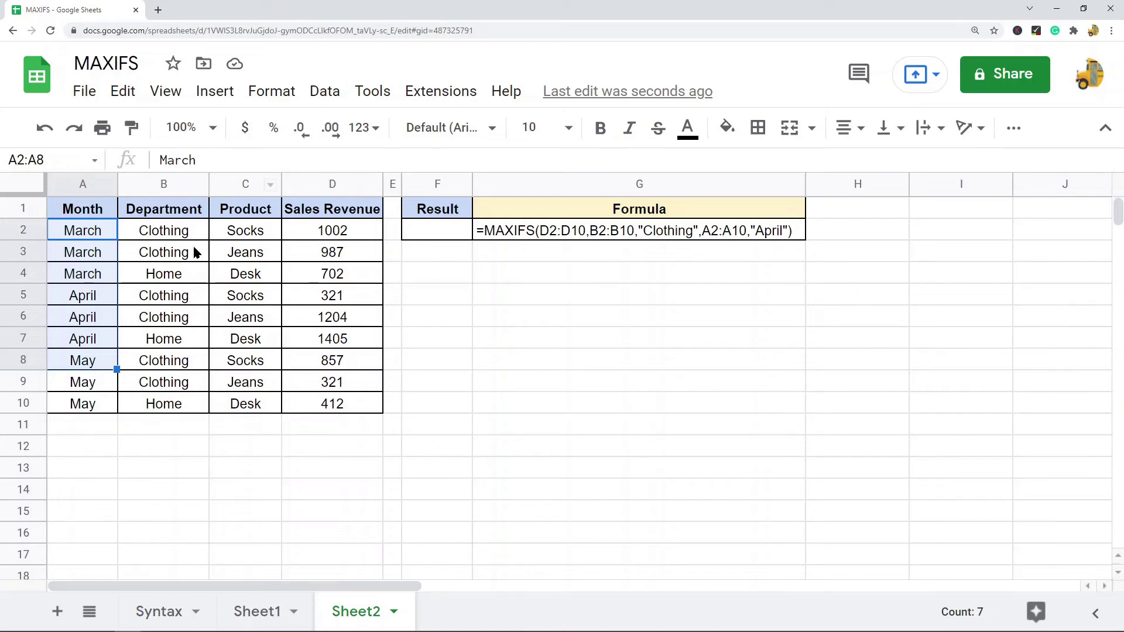
click(178, 212)
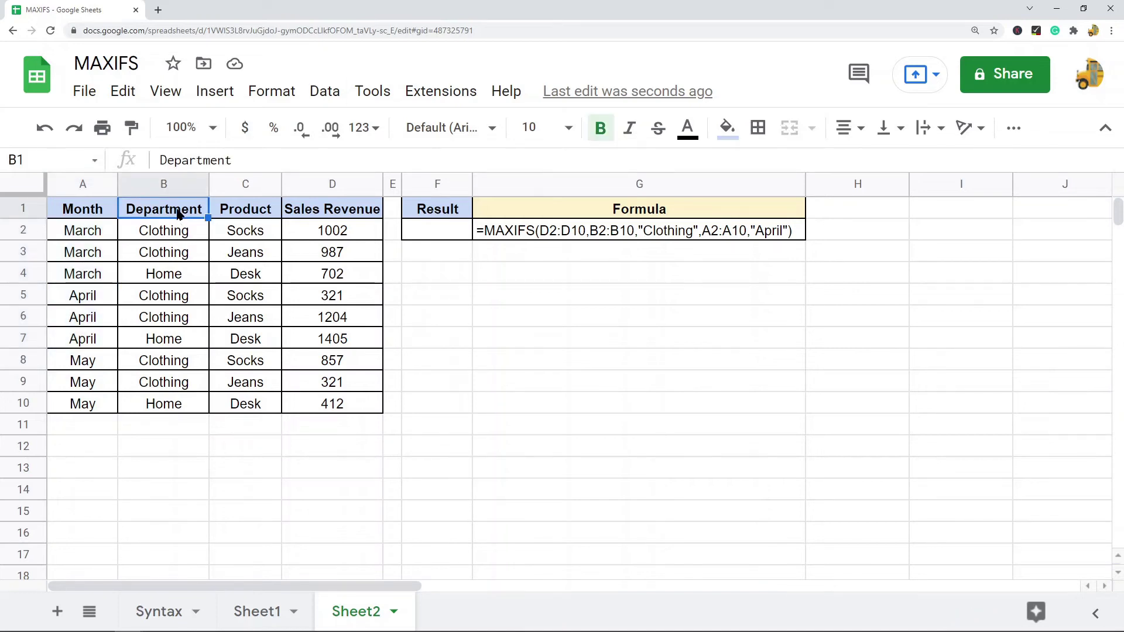
click(91, 298)
drag(90, 298, 91, 342)
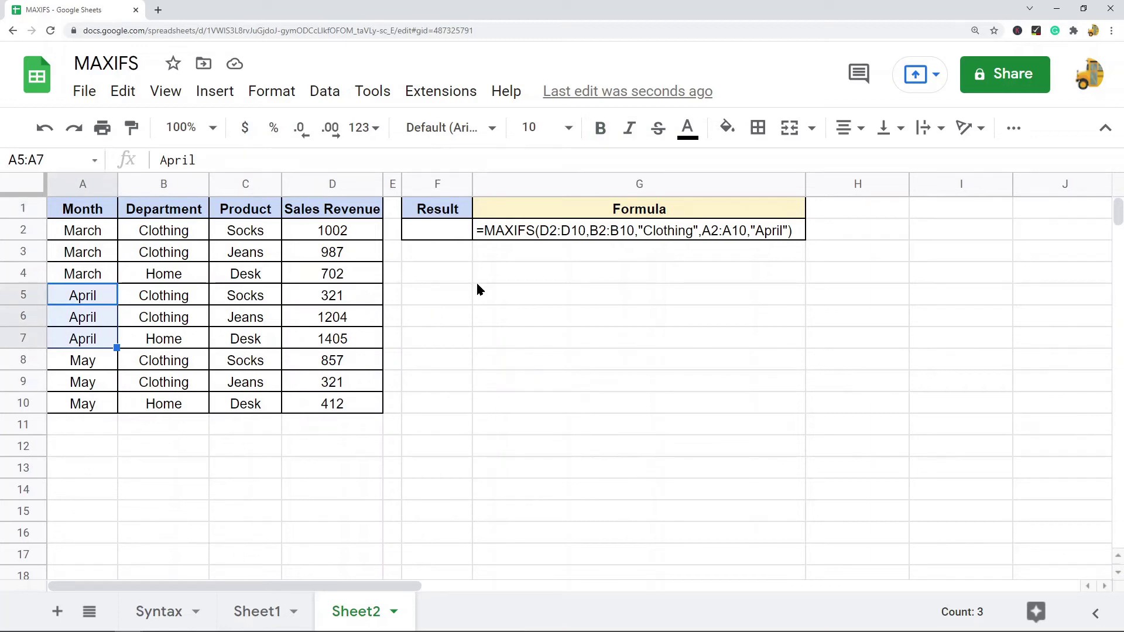
click(456, 237)
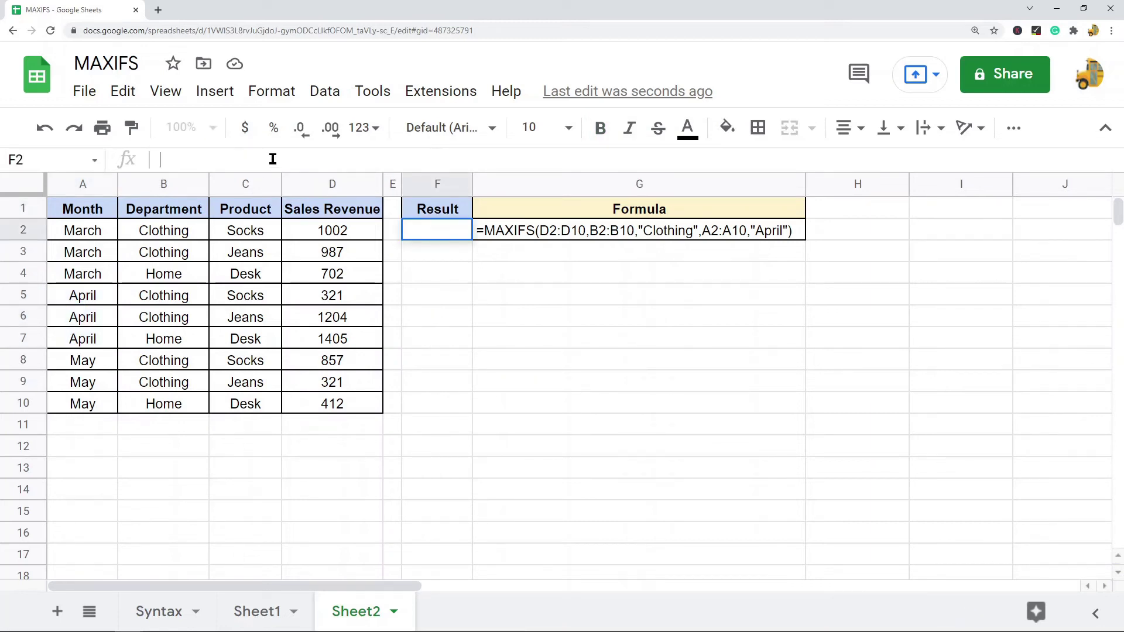
Type a MAXIFS formula in F2 over D2:D10 with criteria B2:B10 "Clothing" and A2:A10 "April".
text(=MA)
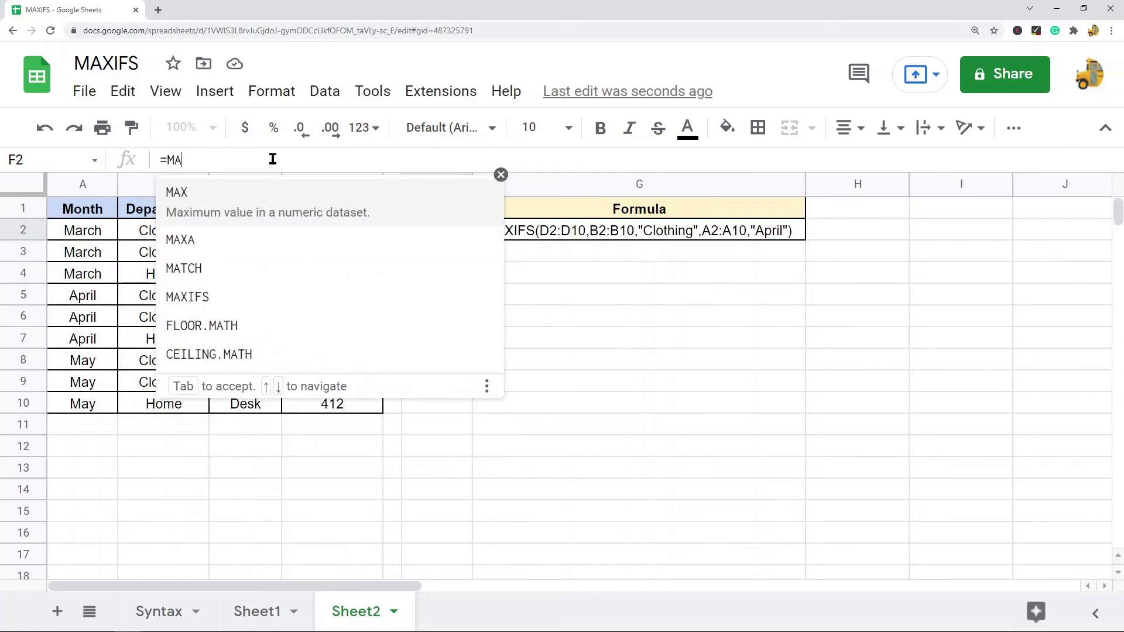
text(XIFS()
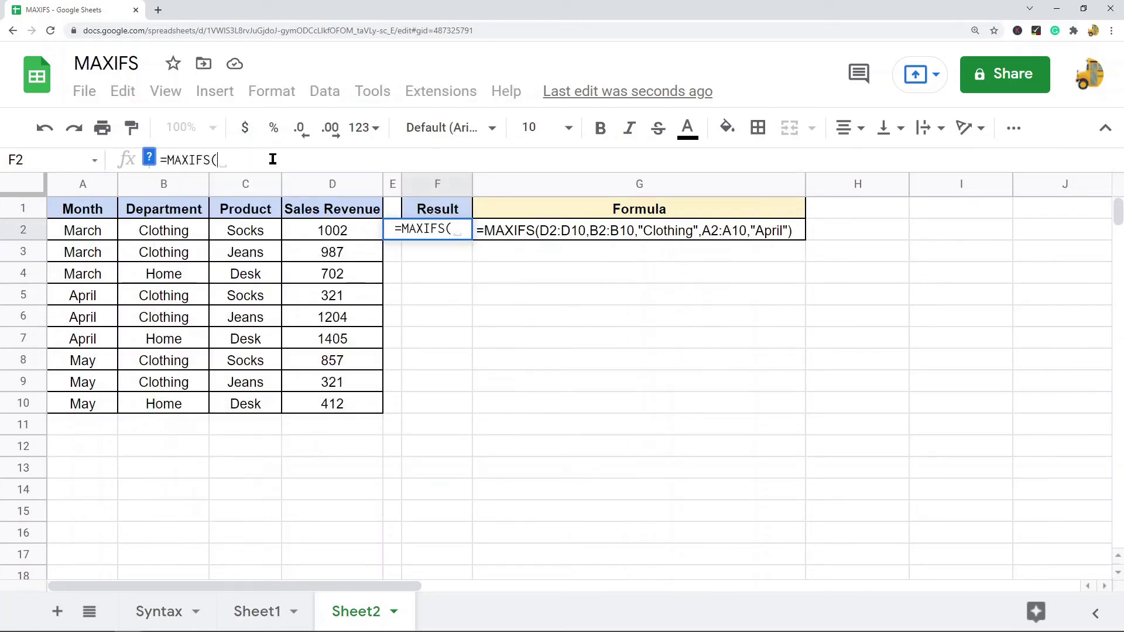
drag(342, 232, 341, 405)
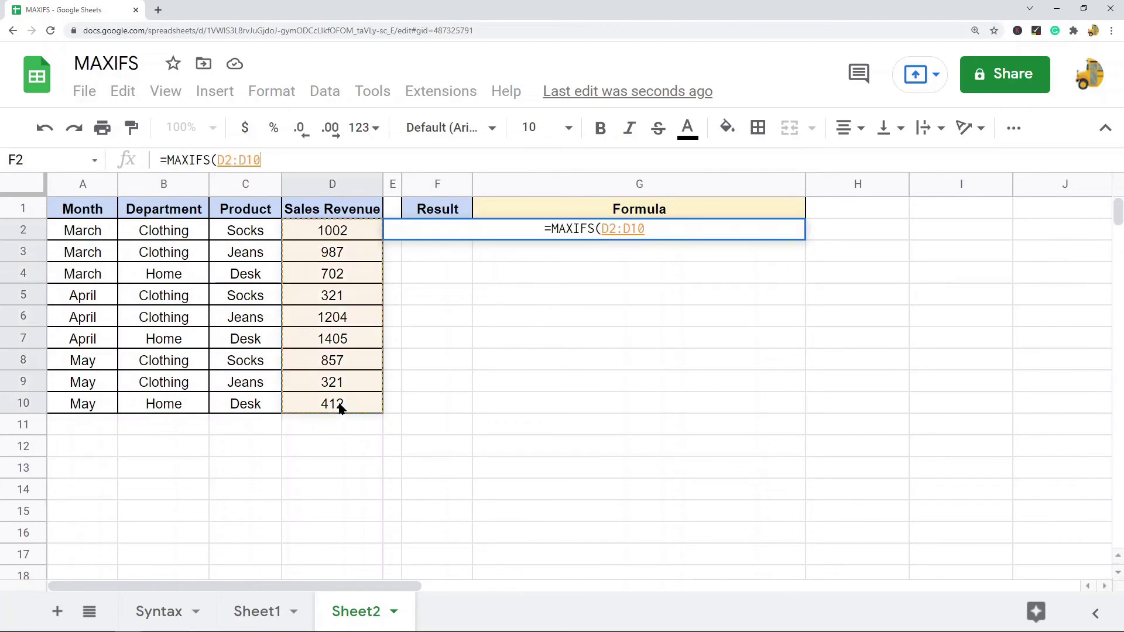
click(314, 157)
text(,)
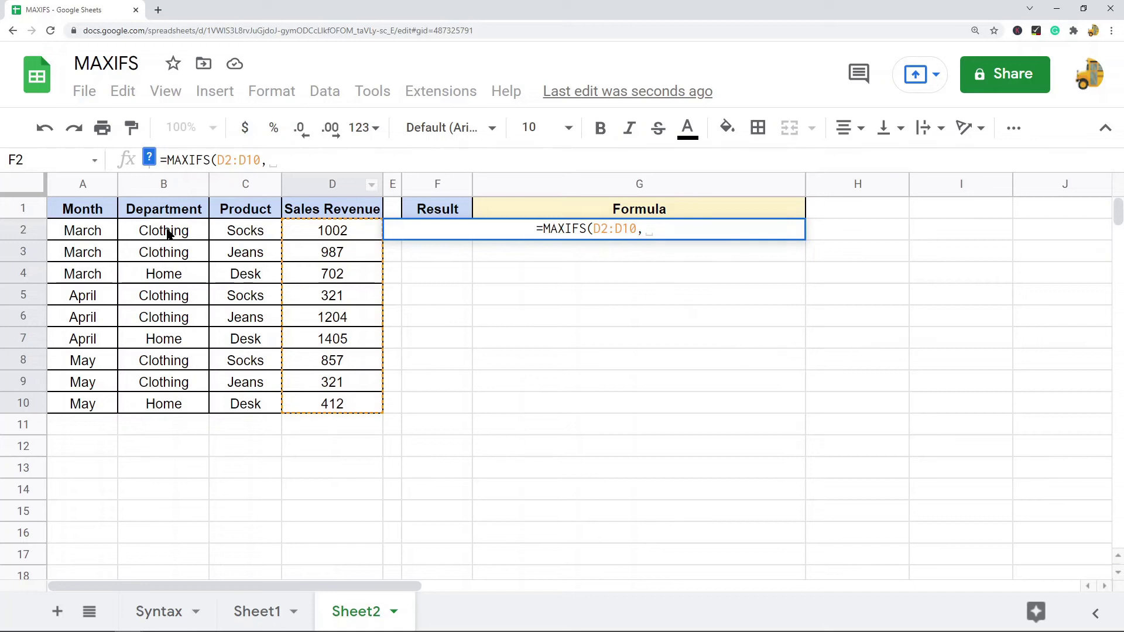
drag(167, 230, 165, 404)
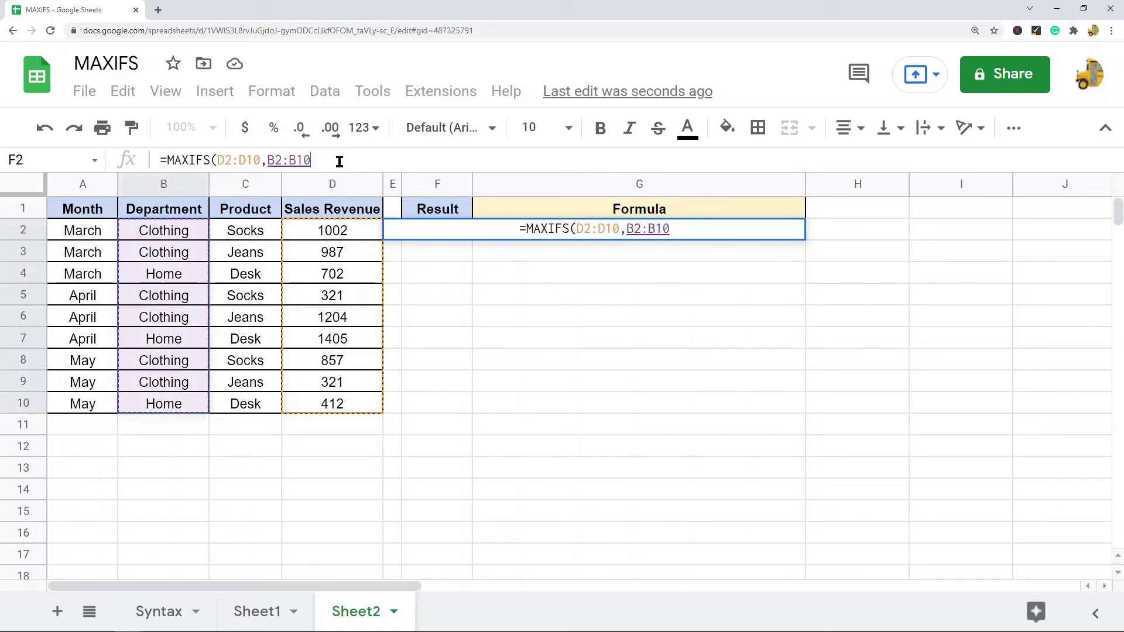
text(,)
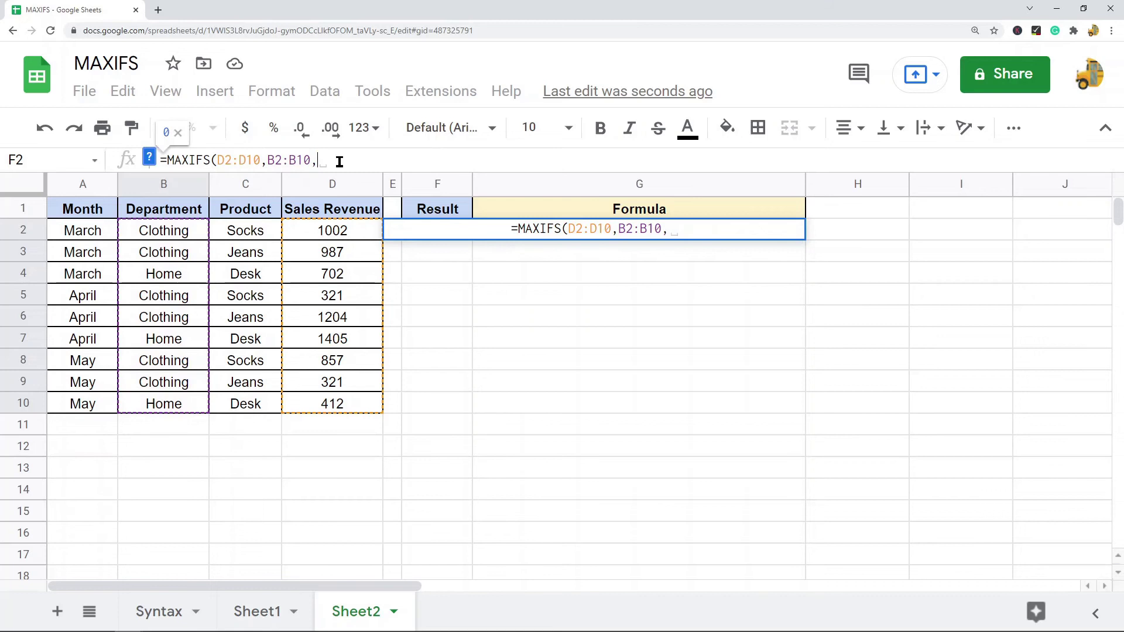
text("Clothing")
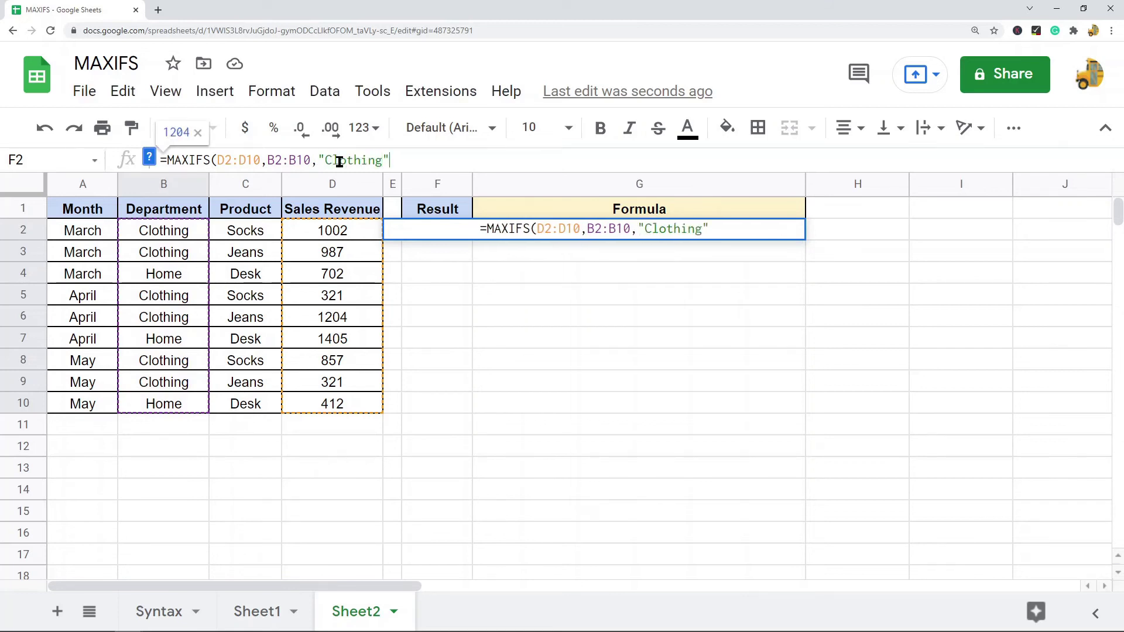
text(,)
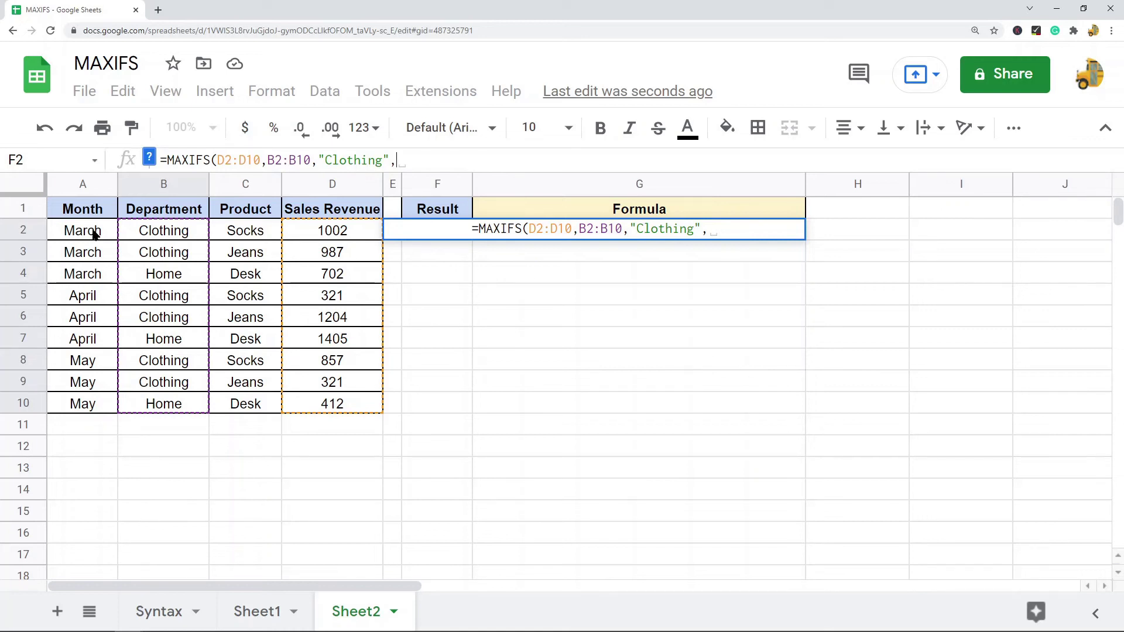
drag(94, 233, 92, 410)
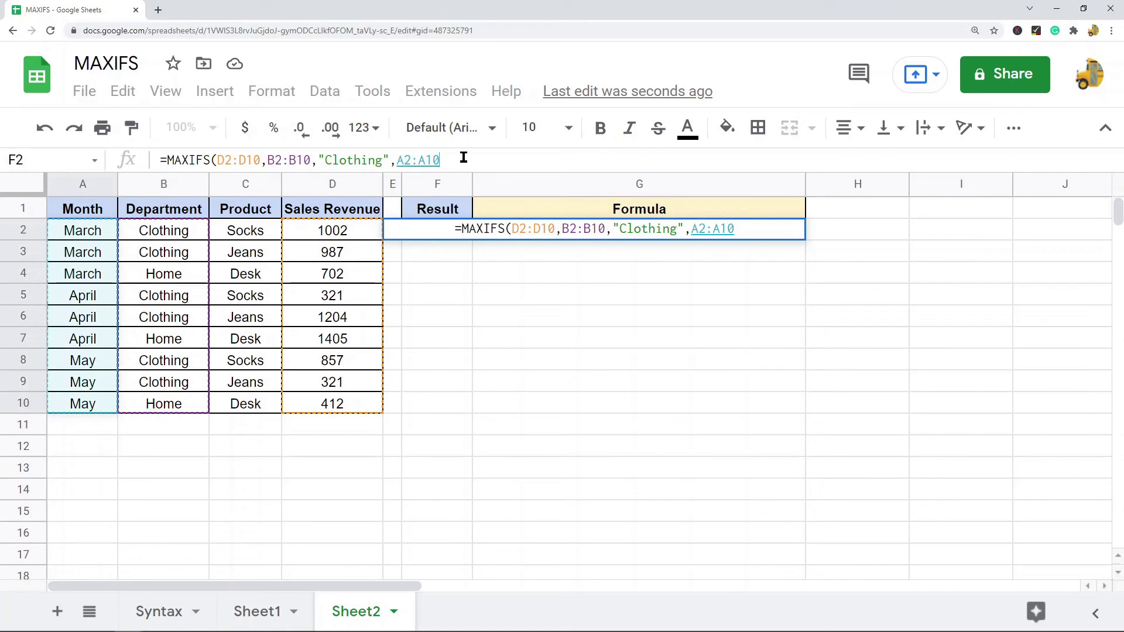
text(,)
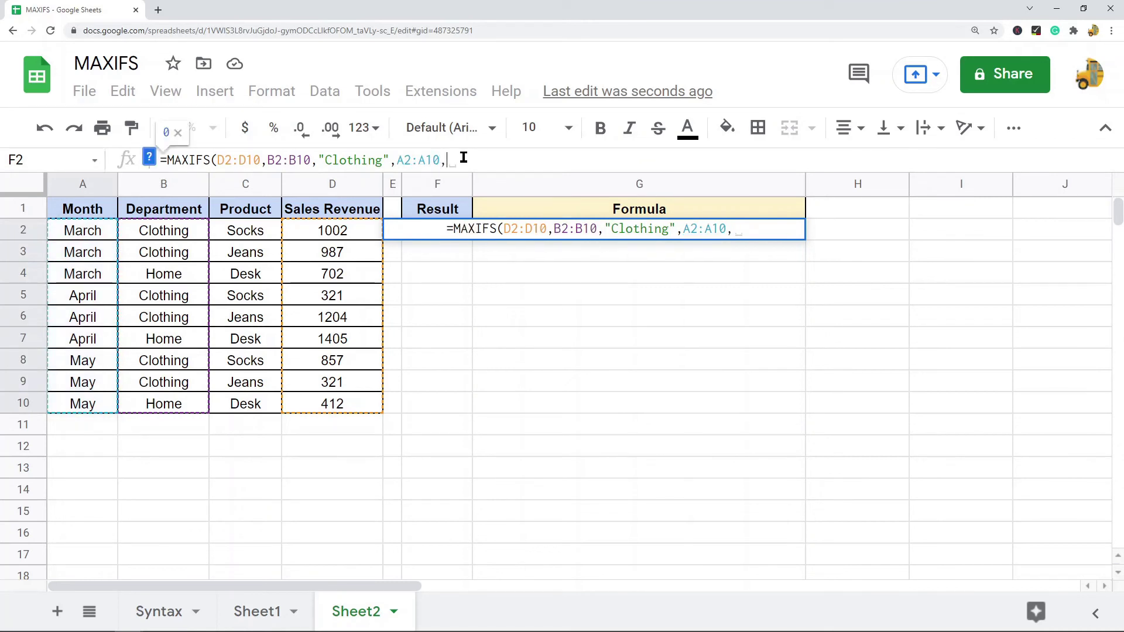
text(")
text(A)
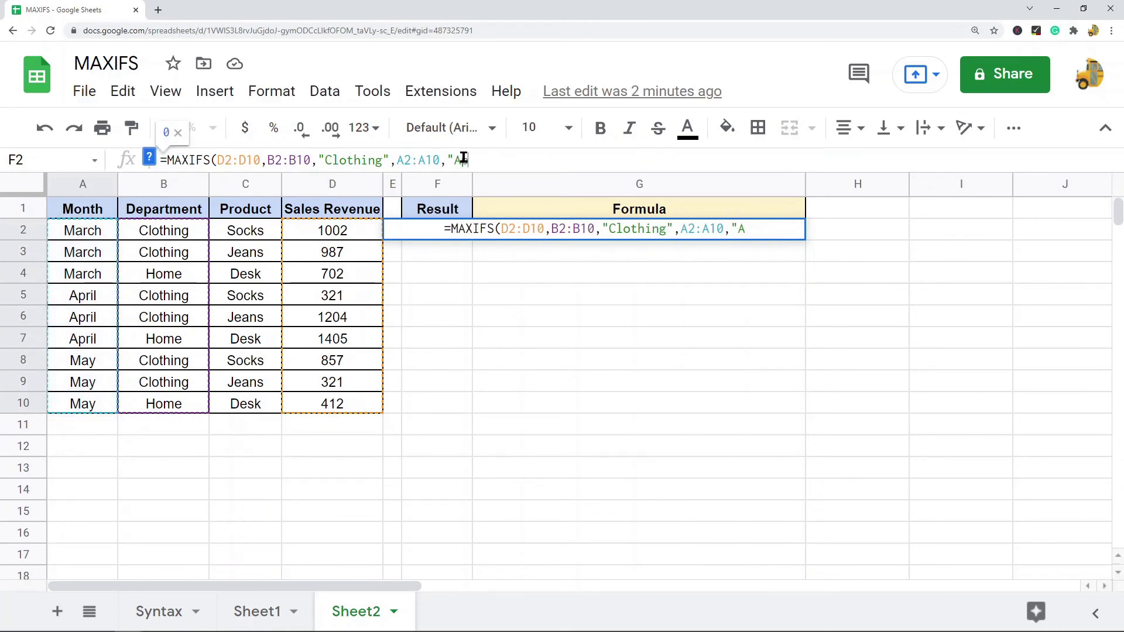
text(pril"))
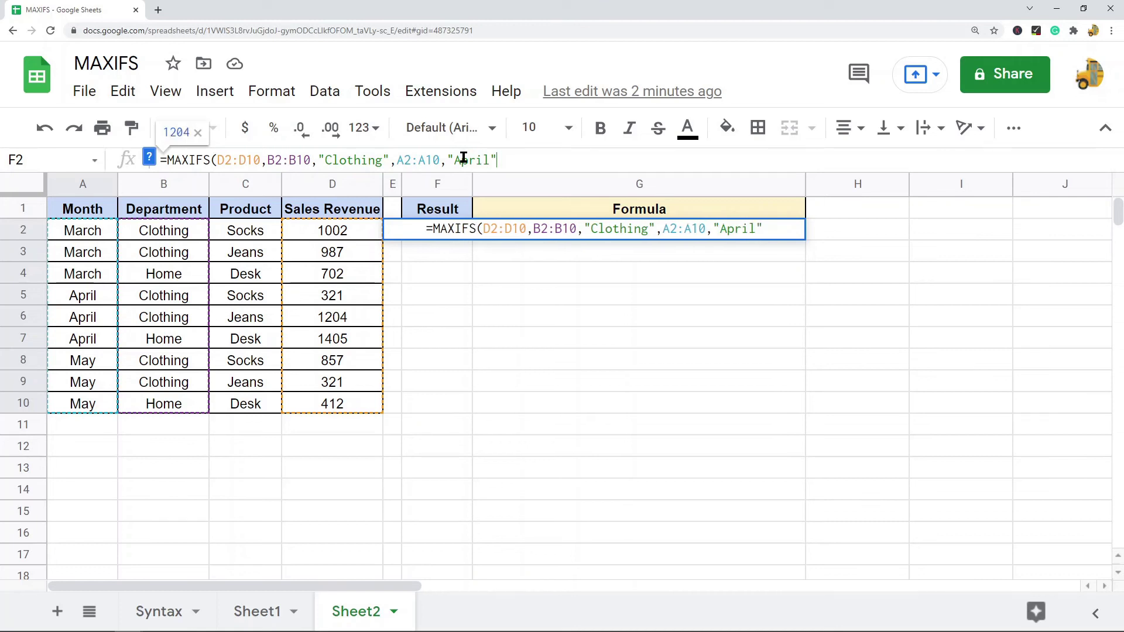
key(Return)
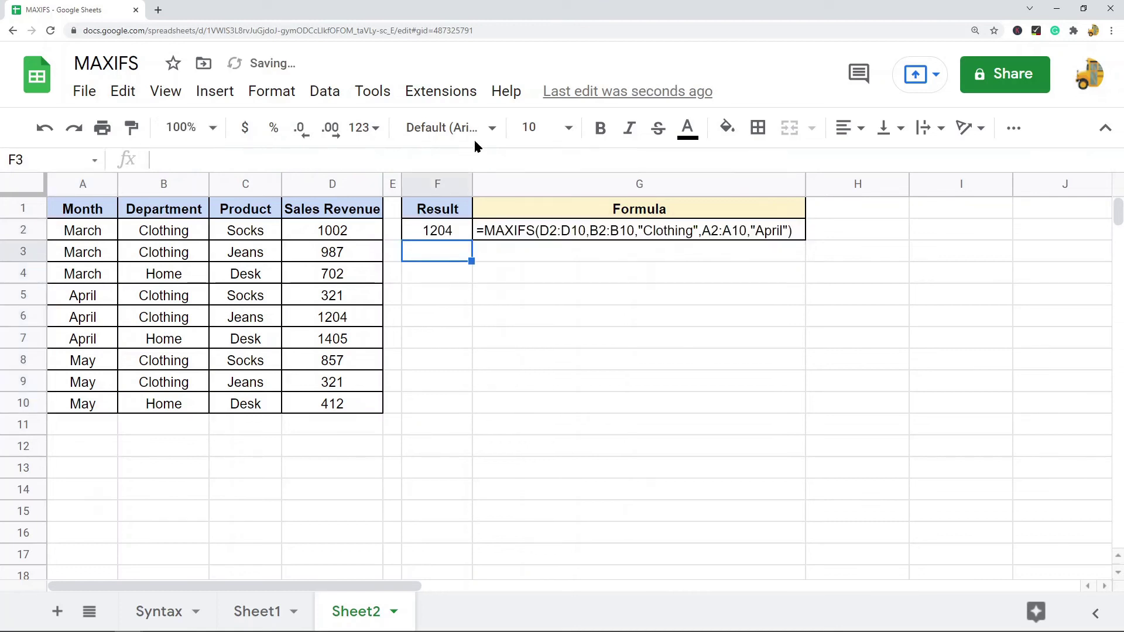
click(440, 235)
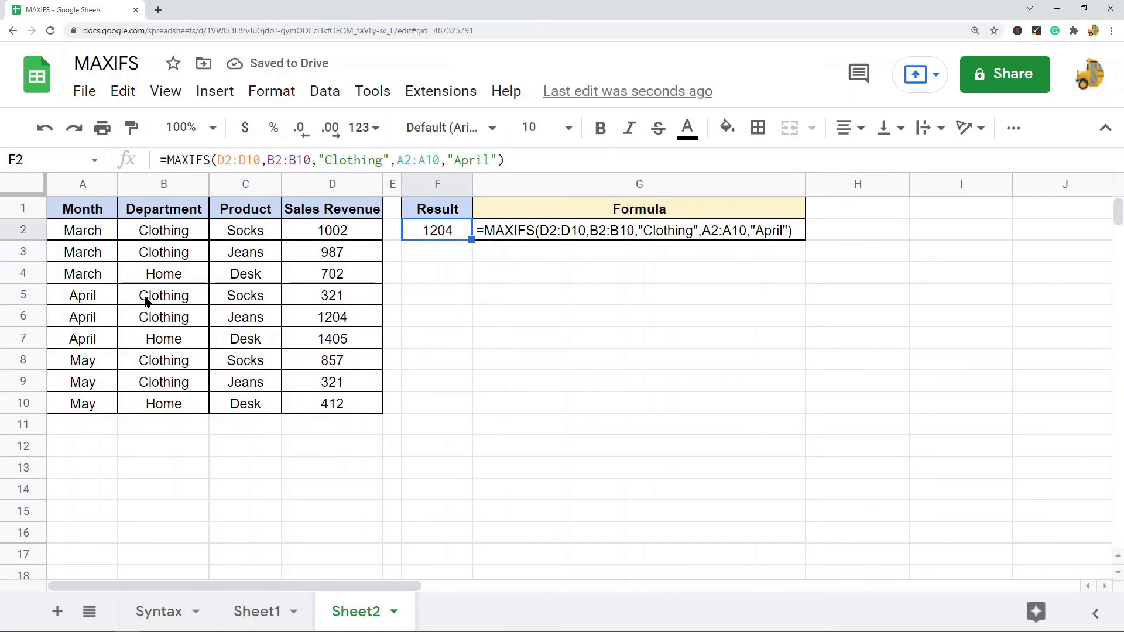
drag(146, 301, 344, 326)
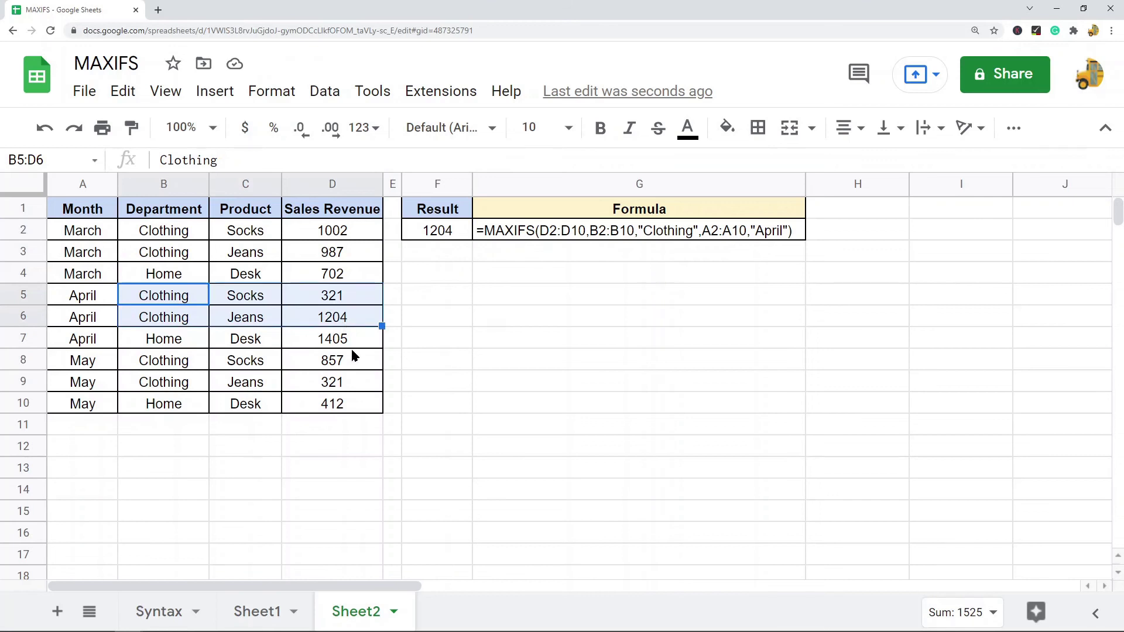
drag(93, 299, 348, 323)
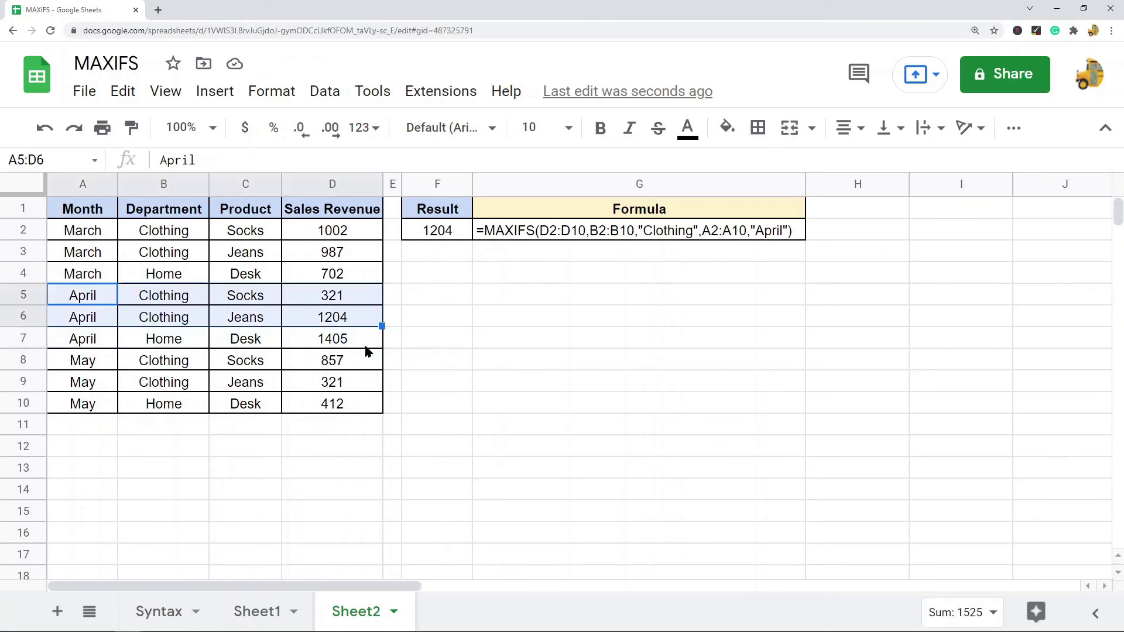
click(339, 322)
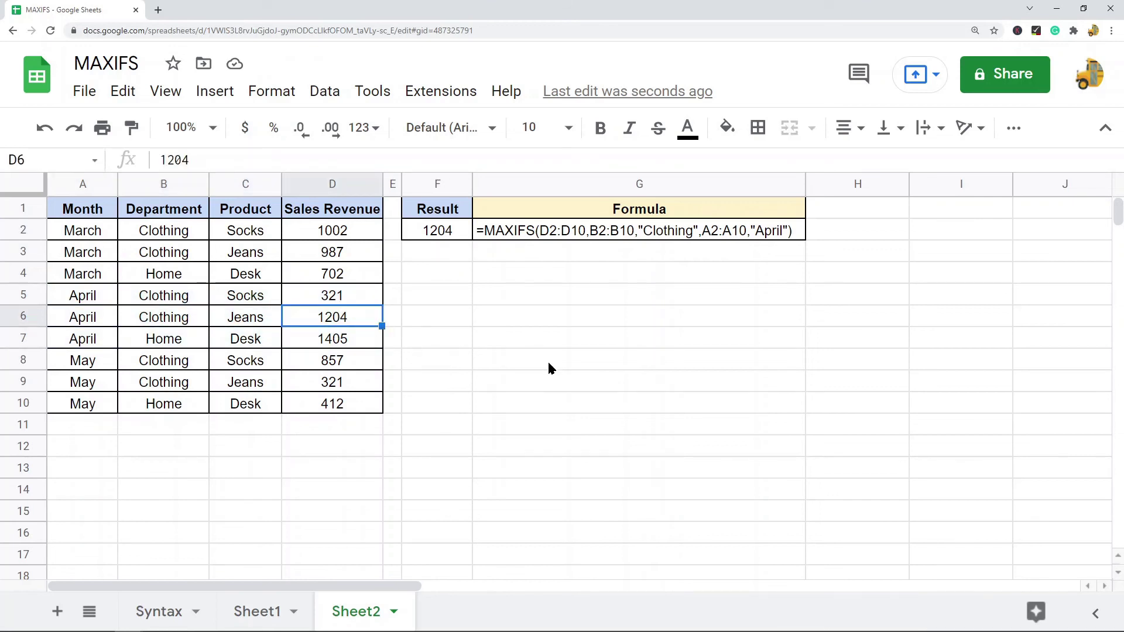